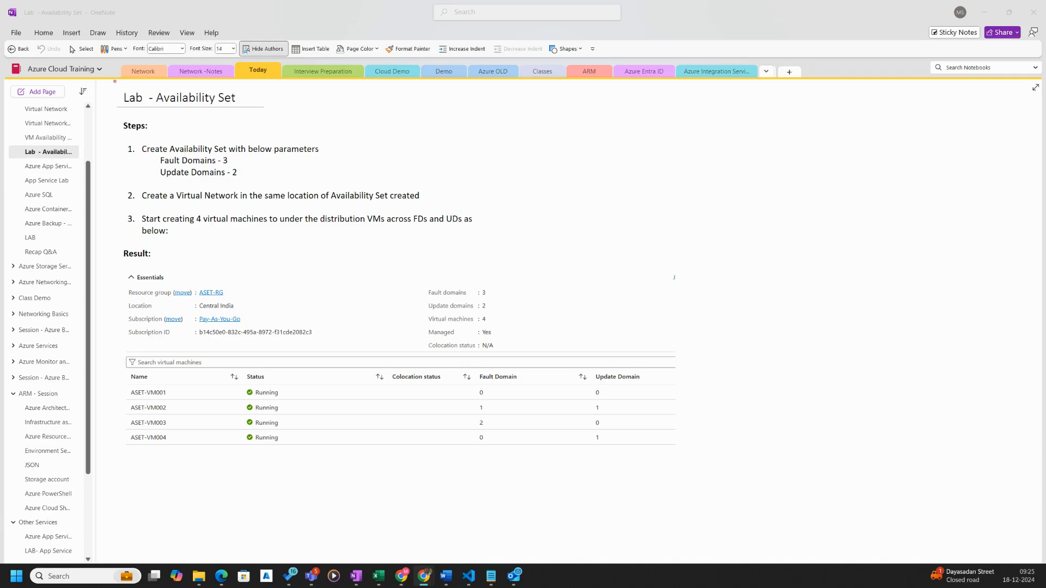
# Step: In red ink, sketch the fault-domain row 0 1 2 labelled 3, with two VMs under domain 0
pyautogui.click(112, 50)
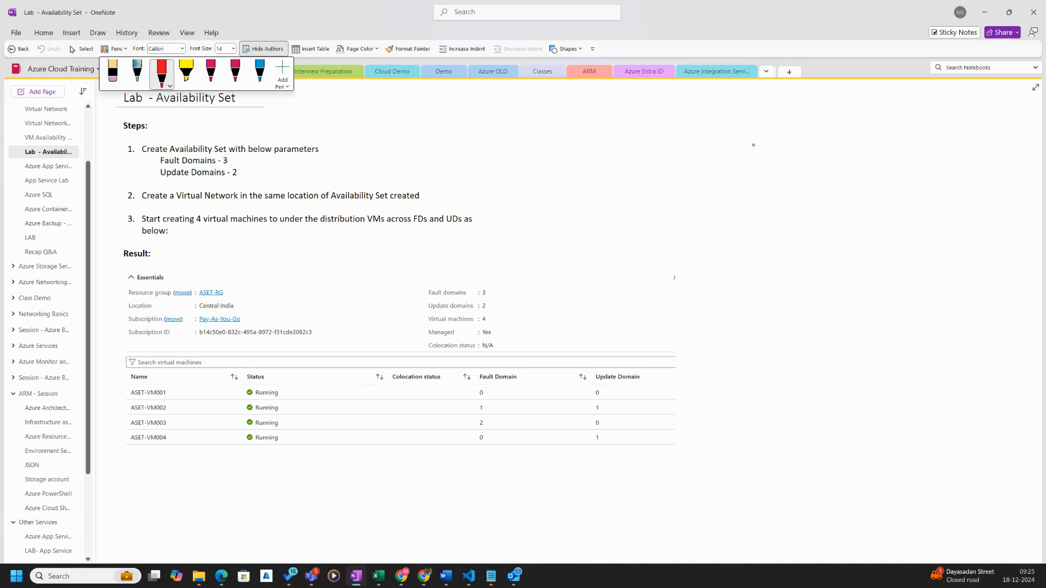
pyautogui.moveTo(765, 137); pyautogui.dragTo(837, 143)
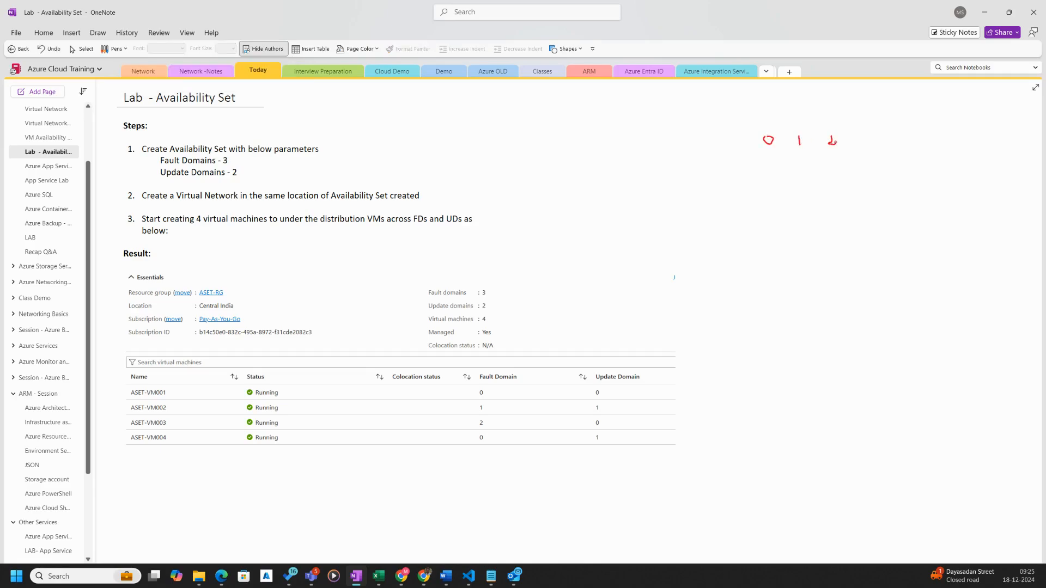
pyautogui.moveTo(796, 106); pyautogui.dragTo(805, 114)
pyautogui.moveTo(771, 161); pyautogui.dragTo(832, 168)
pyautogui.moveTo(773, 184); pyautogui.dragTo(775, 194)
pyautogui.moveTo(746, 150); pyautogui.dragTo(849, 151)
# Step: Sketch the update-domain row 0 1 labelled 2, with VMs under update domains 0 and 1
pyautogui.moveTo(941, 109)
pyautogui.mouseDown()
pyautogui.moveTo(959, 118)
pyautogui.moveTo(942, 145)
pyautogui.moveTo(939, 136)
pyautogui.moveTo(970, 144)
pyautogui.moveTo(971, 123)
pyautogui.mouseUp()
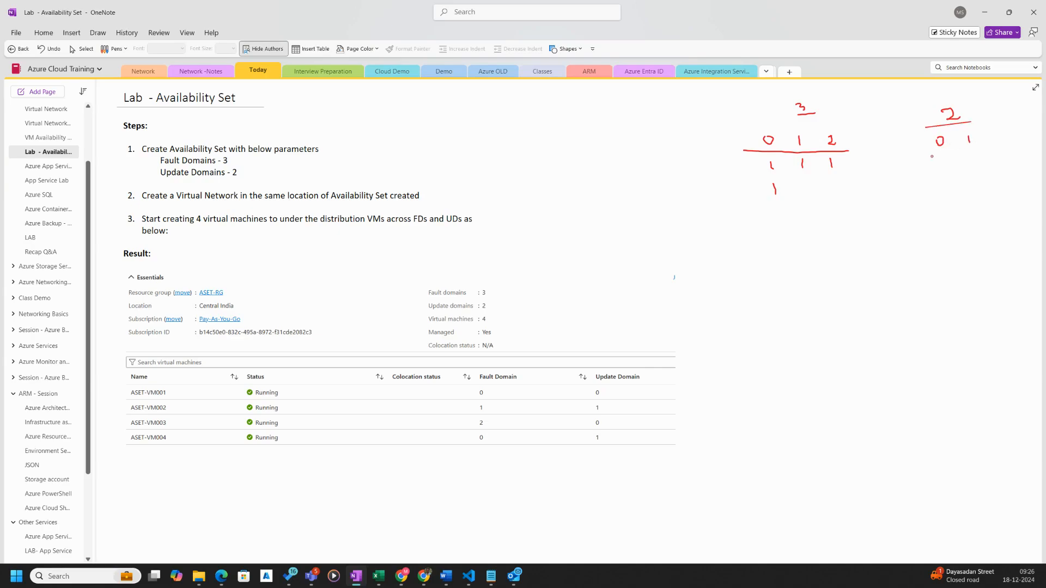
pyautogui.moveTo(917, 154); pyautogui.dragTo(995, 153)
pyautogui.moveTo(939, 167); pyautogui.dragTo(939, 173)
pyautogui.moveTo(975, 165); pyautogui.dragTo(978, 173)
pyautogui.moveTo(977, 188); pyautogui.dragTo(978, 195)
# Step: Tick fault domain 0 in the sketch, mark VM001's and VM004's fault domain 0, and underline step 2
pyautogui.moveTo(762, 130); pyautogui.dragTo(772, 125)
pyautogui.moveTo(489, 391); pyautogui.dragTo(497, 390)
pyautogui.moveTo(485, 439); pyautogui.dragTo(496, 437)
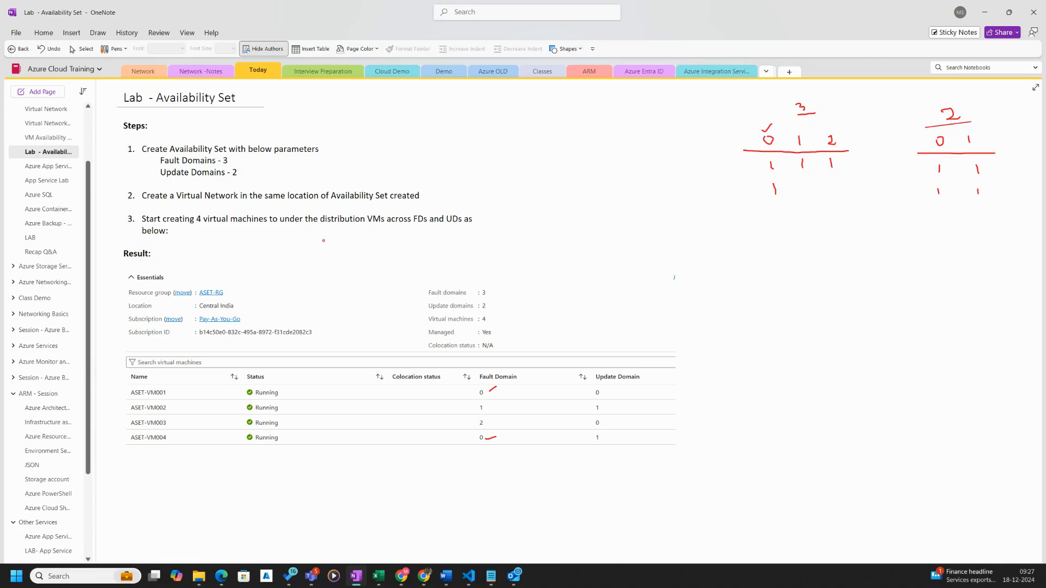
pyautogui.moveTo(428, 196); pyautogui.dragTo(453, 191)
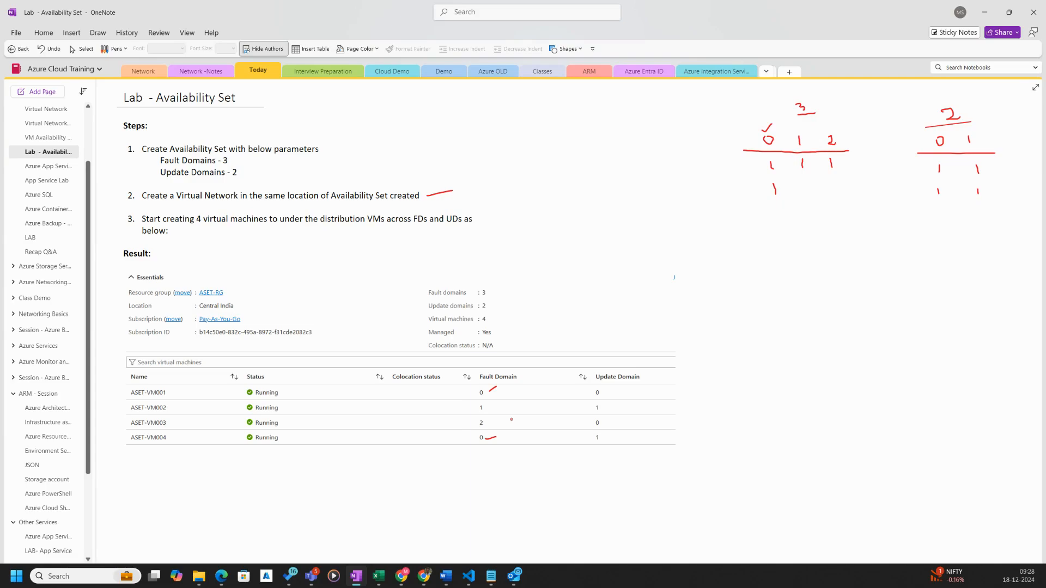
# Step: In Chrome, go from the Azure home page to Availability sets and start a new availability set
pyautogui.moveTo(399, 584)
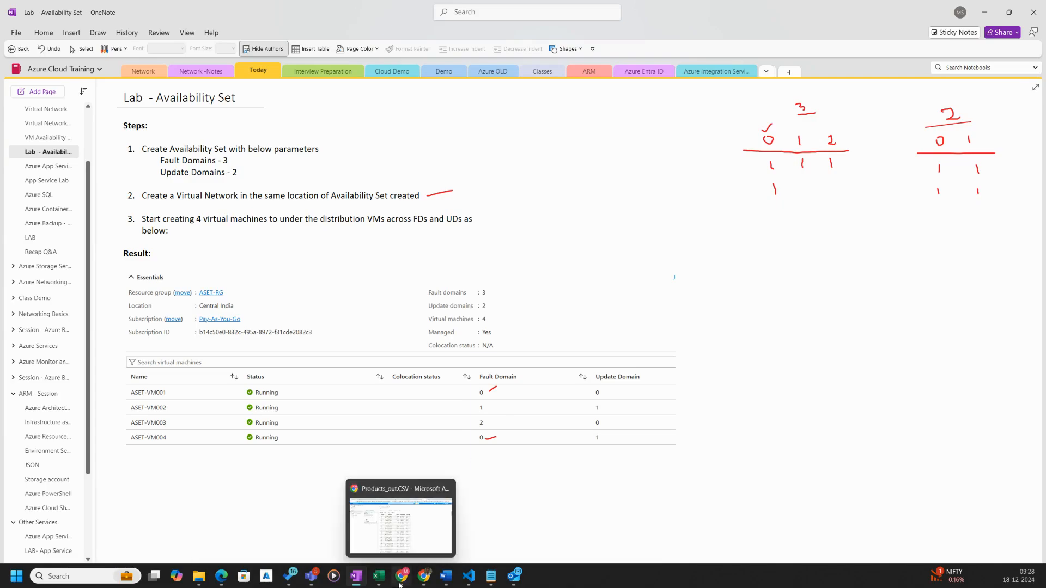
pyautogui.click(431, 534)
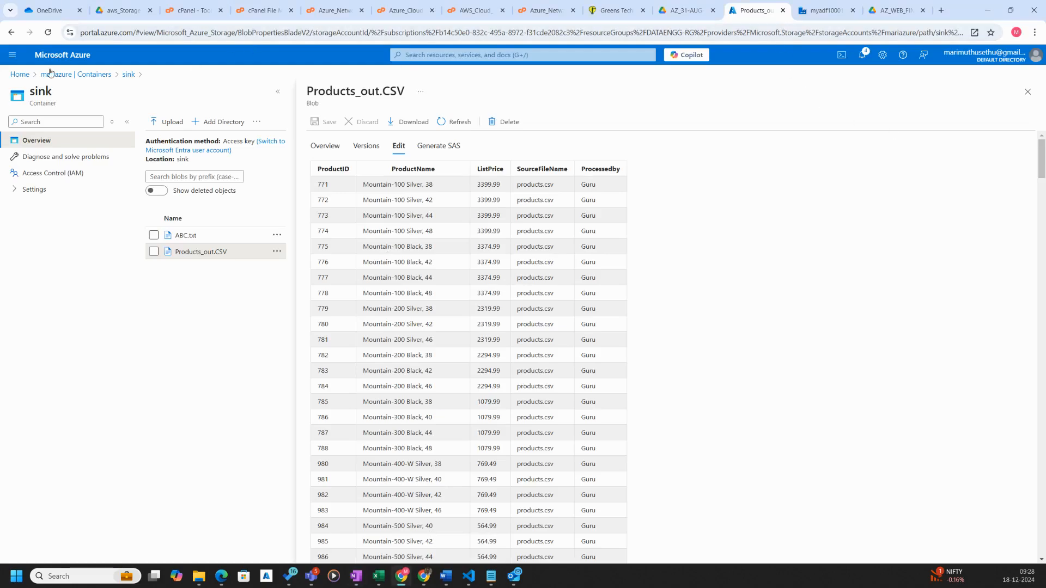
pyautogui.click(19, 74)
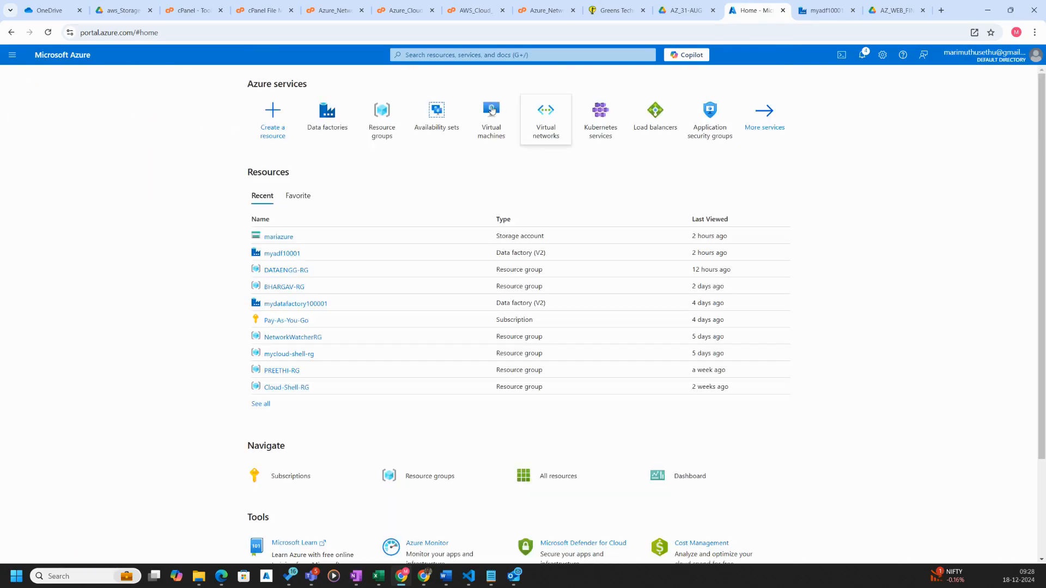
pyautogui.click(436, 121)
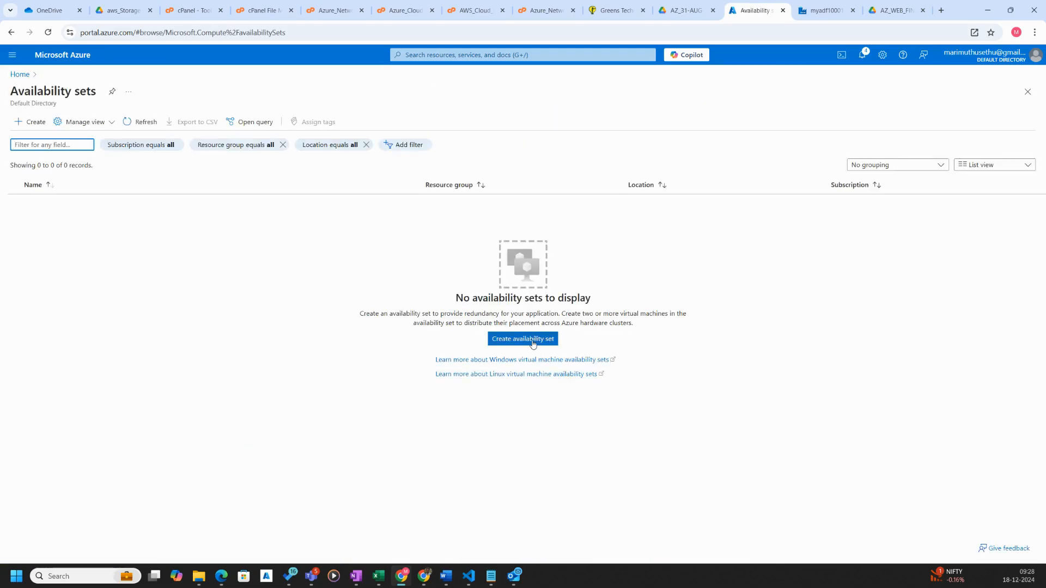
pyautogui.click(532, 344)
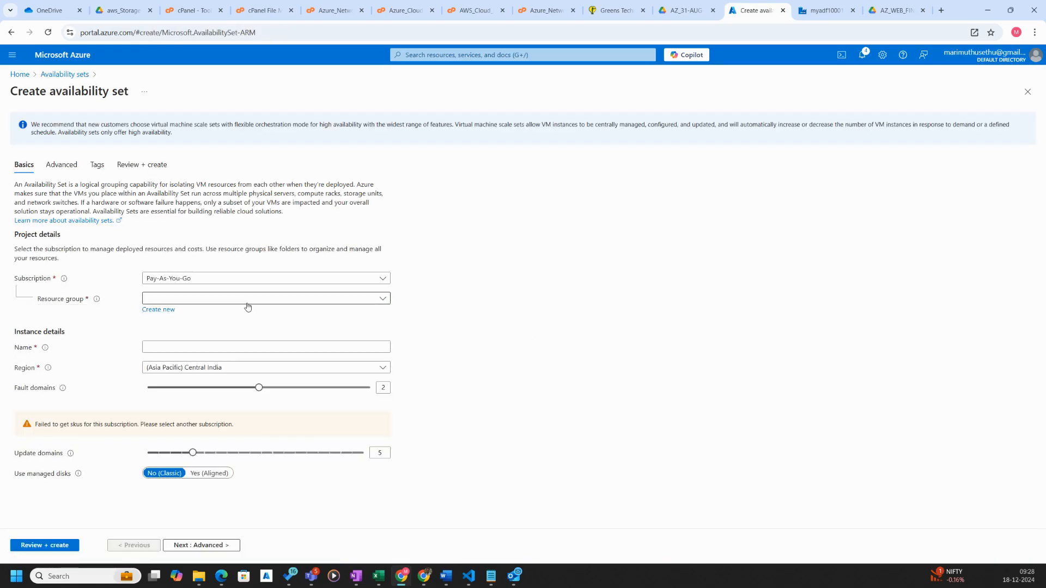
# Step: Create a new resource group named ASET-RG for the availability set
pyautogui.click(183, 300)
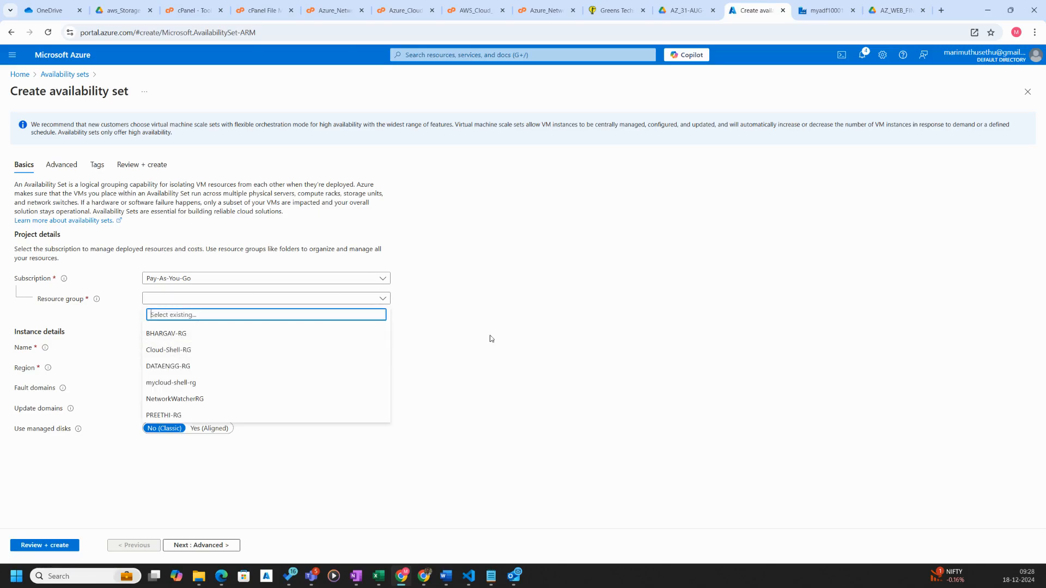
pyautogui.click(491, 339)
pyautogui.click(166, 311)
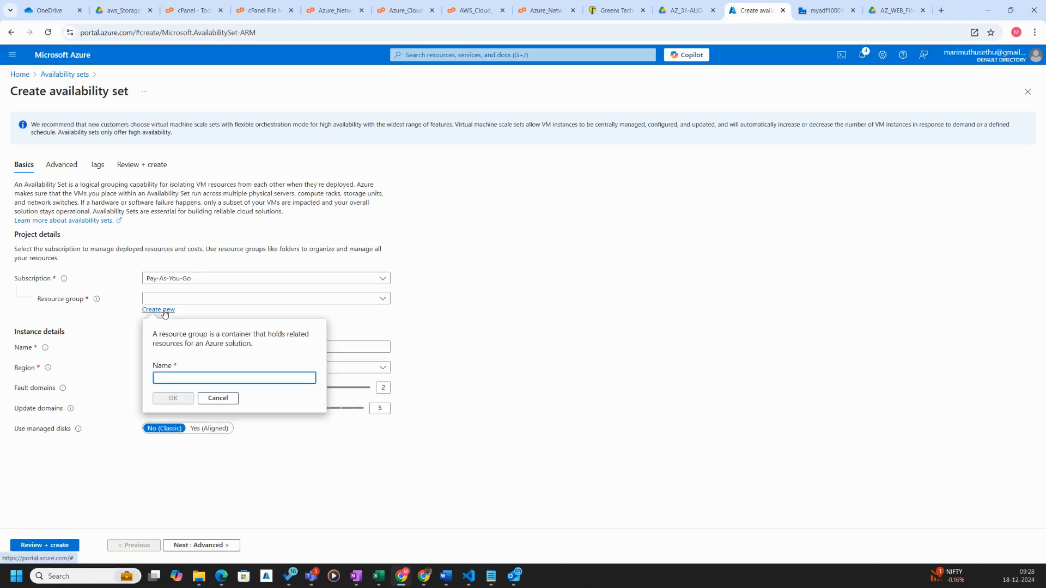
pyautogui.write('ASE')
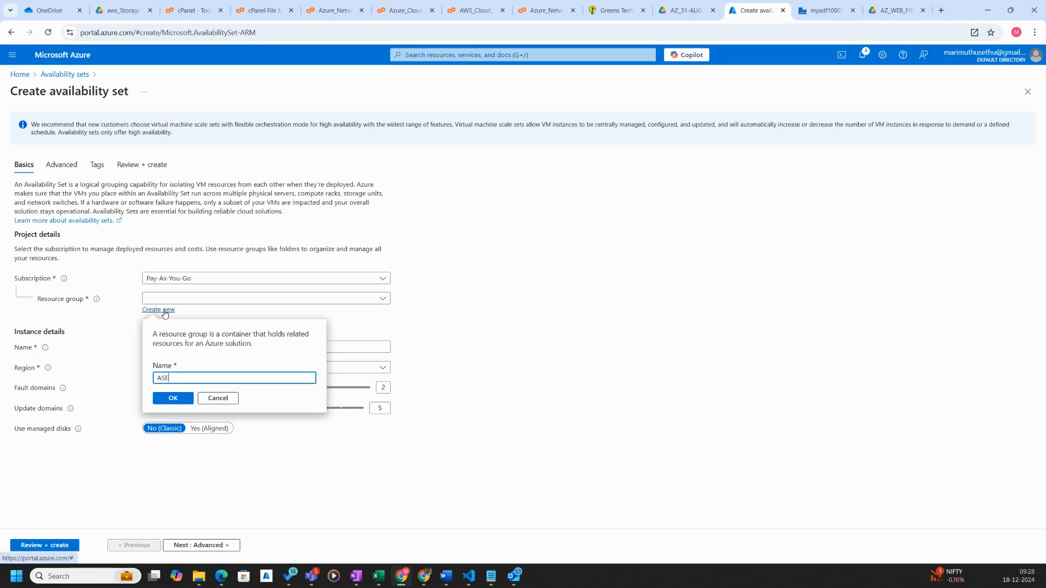
pyautogui.write('T-RG')
pyautogui.click(174, 398)
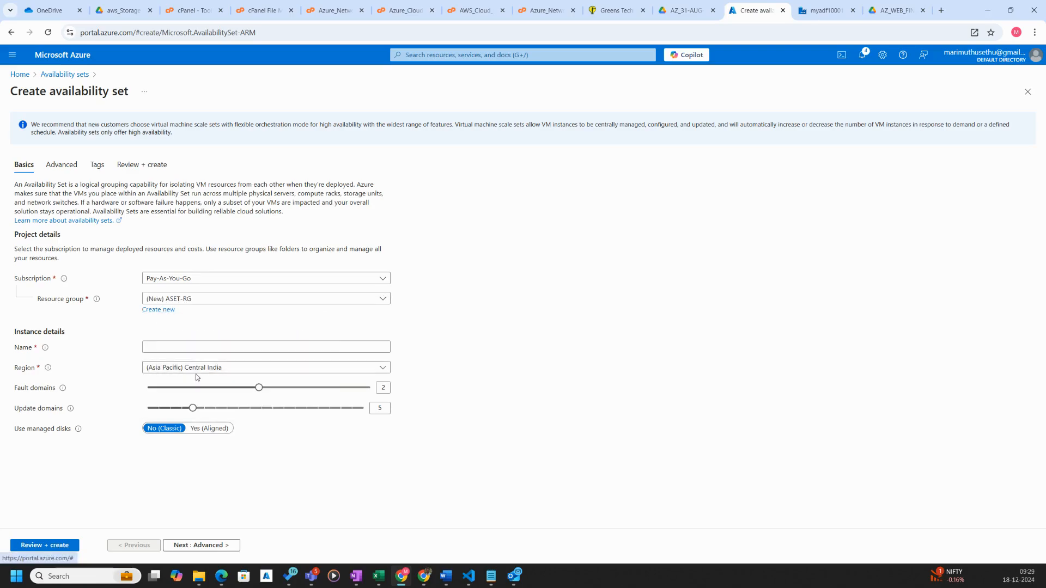
# Step: Name the set aset-myapp with 3 fault domains, 2 update domains and aligned managed disks
pyautogui.click(175, 347)
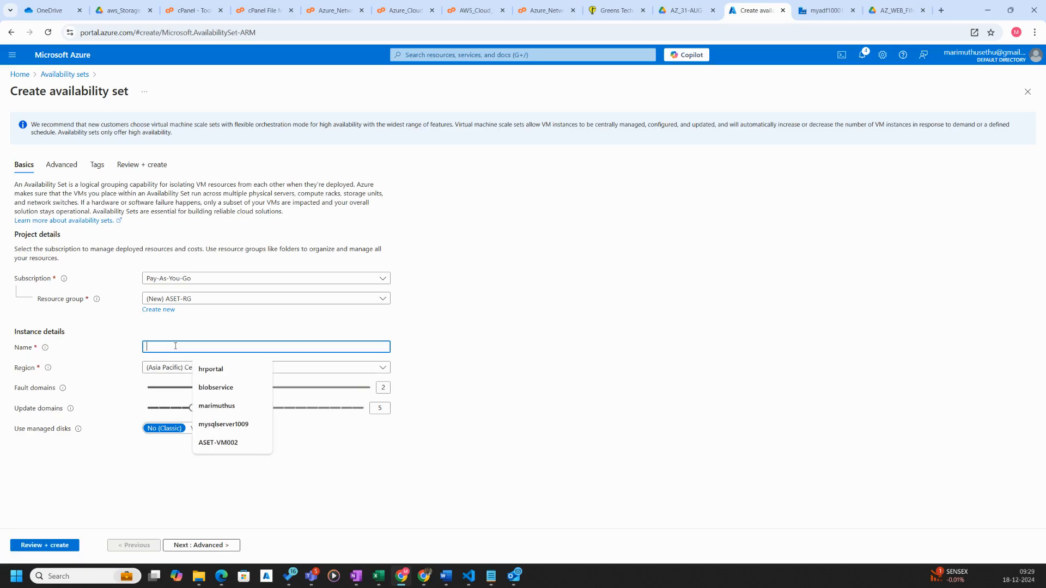
pyautogui.write('MY')
pyautogui.press('BackSpace')
pyautogui.press('BackSpace')
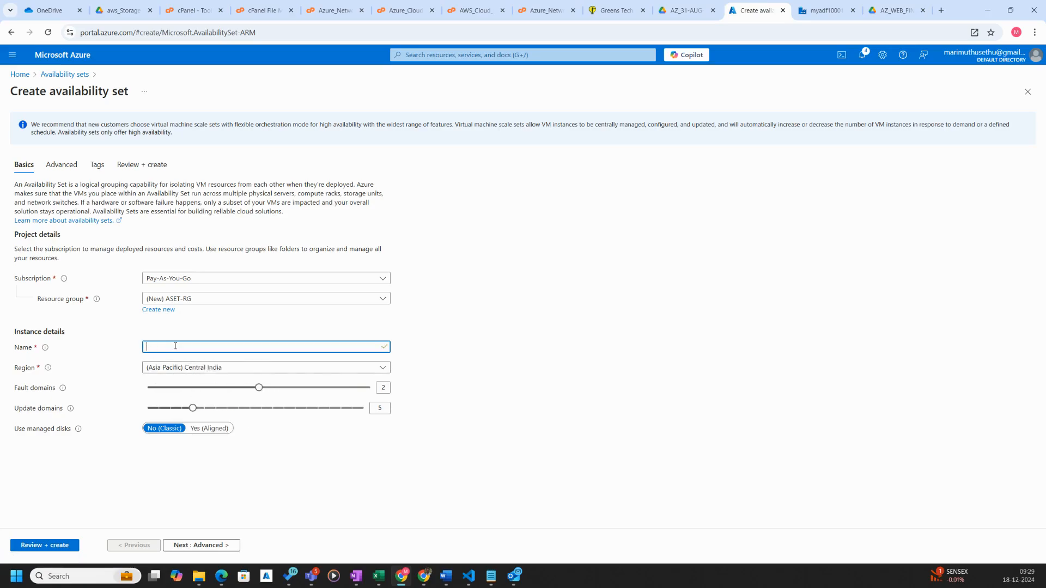
pyautogui.write('aset')
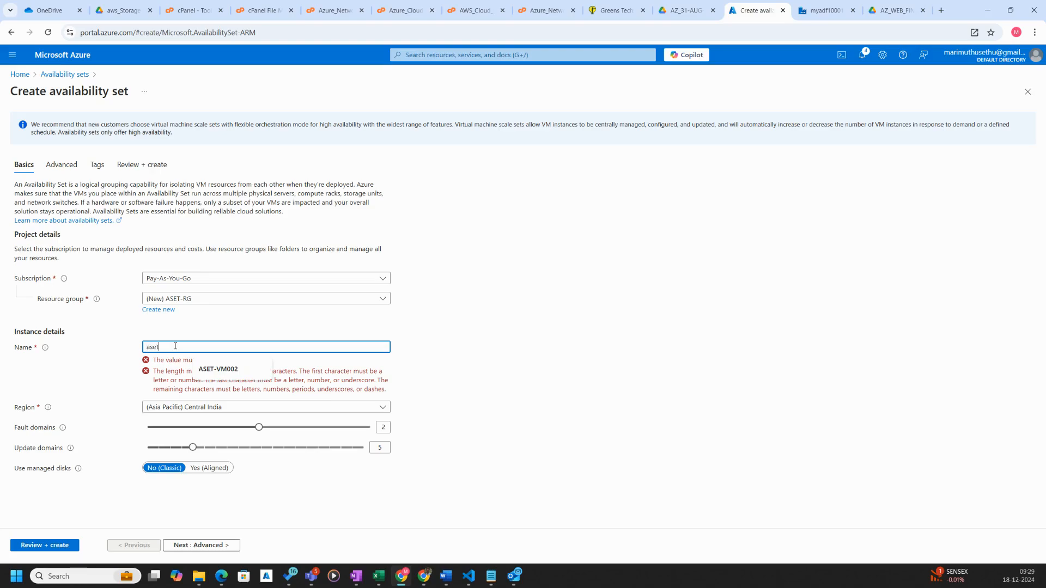
pyautogui.write('-myapp')
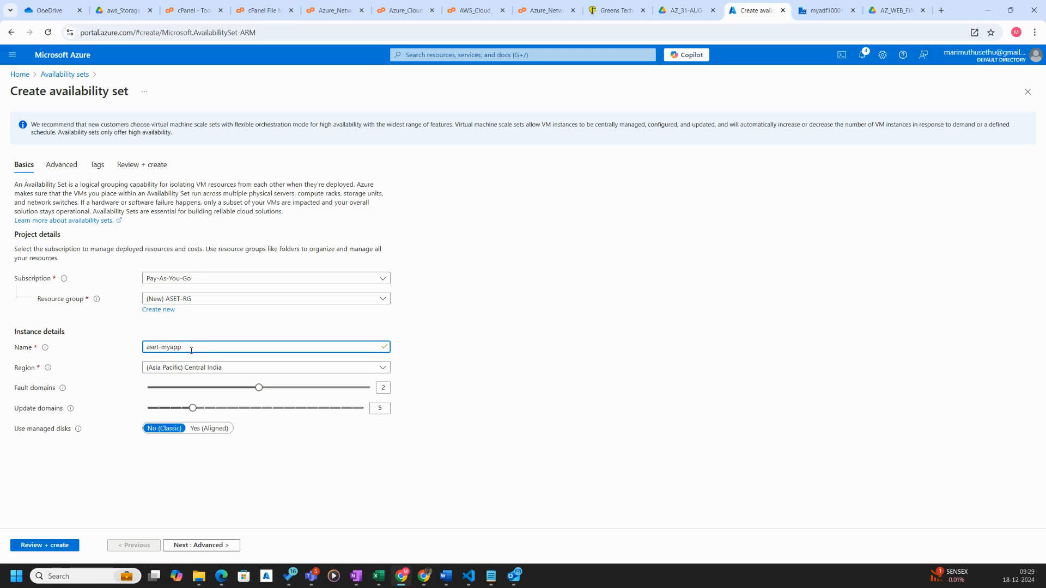
pyautogui.moveTo(186, 351); pyautogui.dragTo(140, 352)
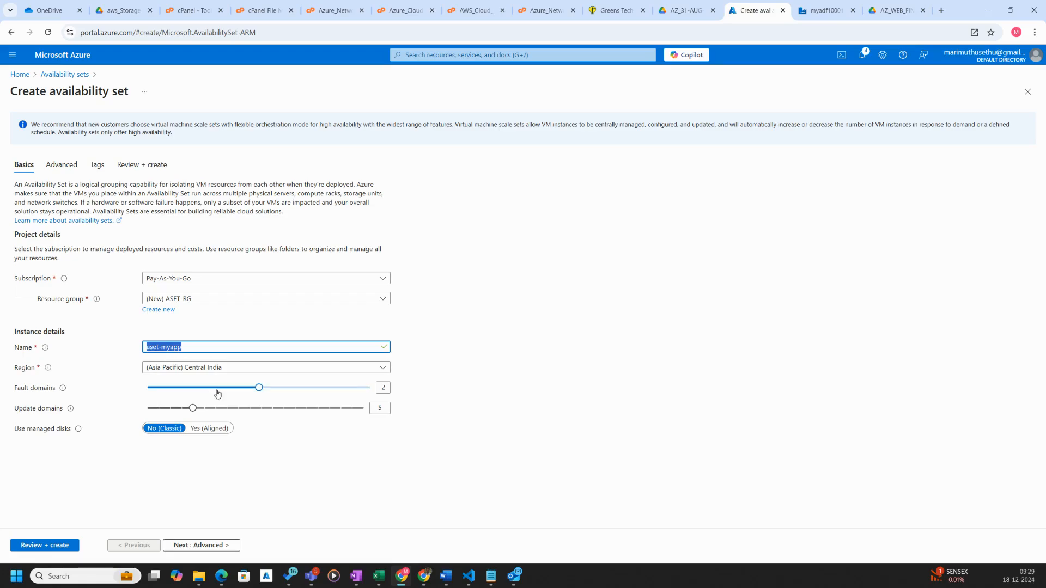
pyautogui.moveTo(260, 388); pyautogui.dragTo(357, 401)
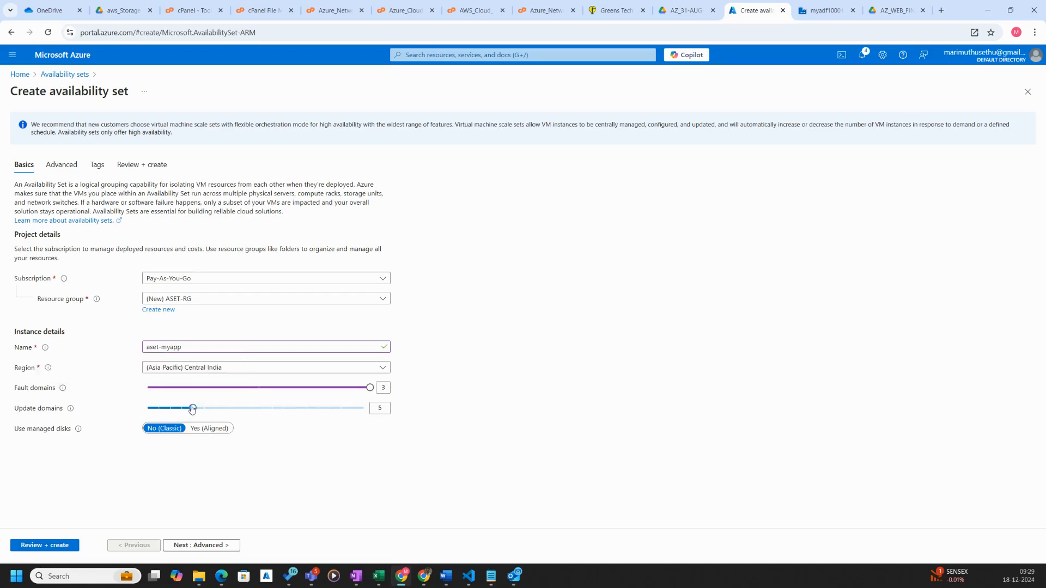
pyautogui.moveTo(192, 408); pyautogui.dragTo(160, 410)
pyautogui.click(207, 429)
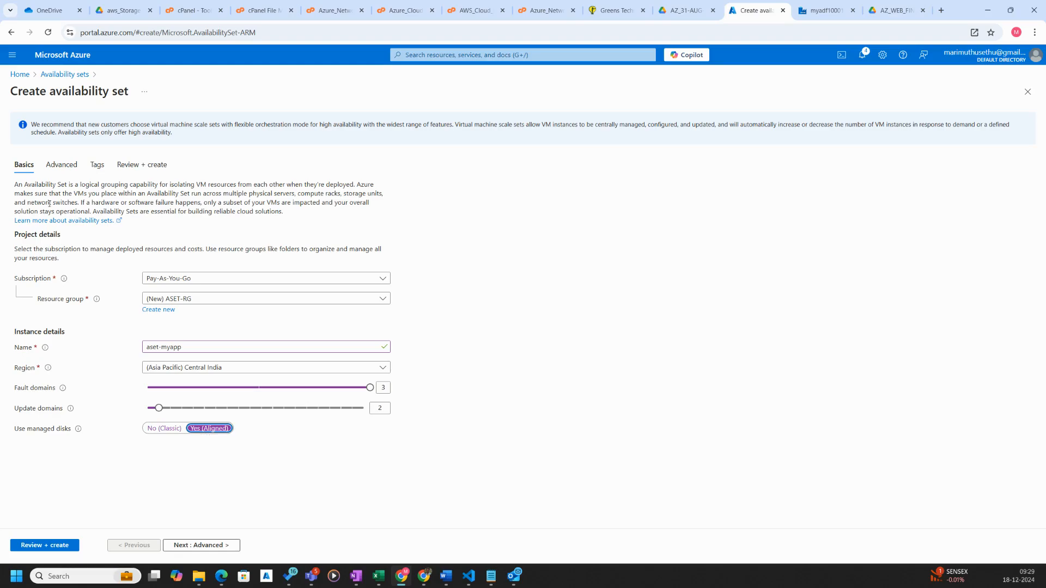
pyautogui.click(61, 165)
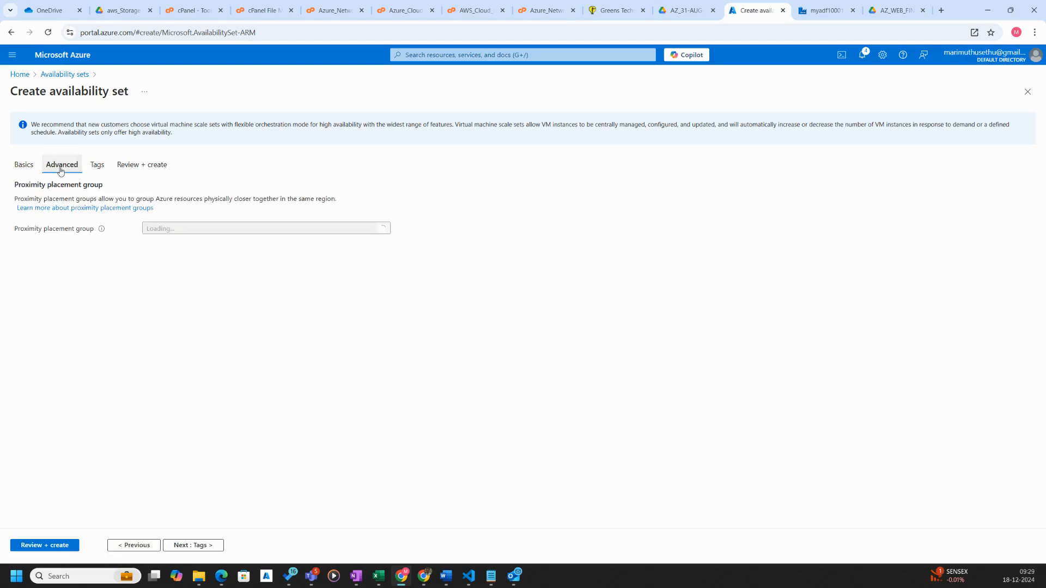
# Step: Review and create aset-myapp, then open the new availability set's overview
pyautogui.click(97, 172)
pyautogui.click(141, 140)
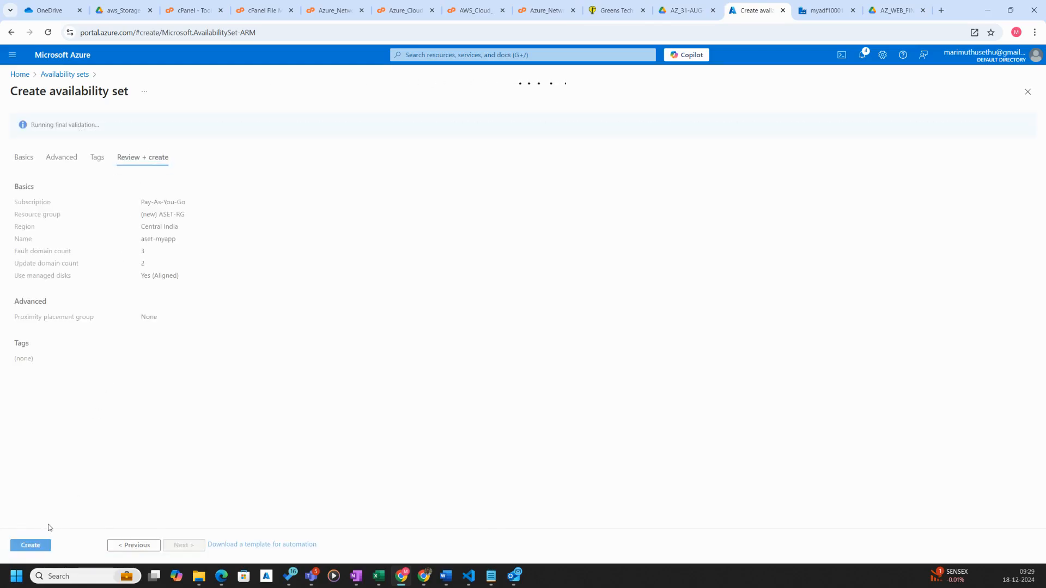
pyautogui.click(38, 546)
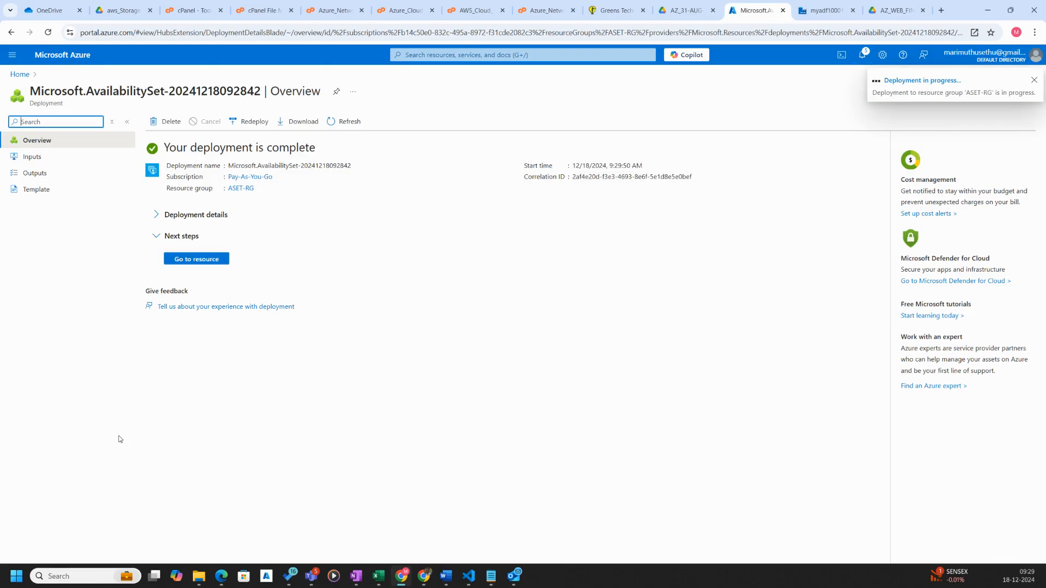
pyautogui.click(189, 262)
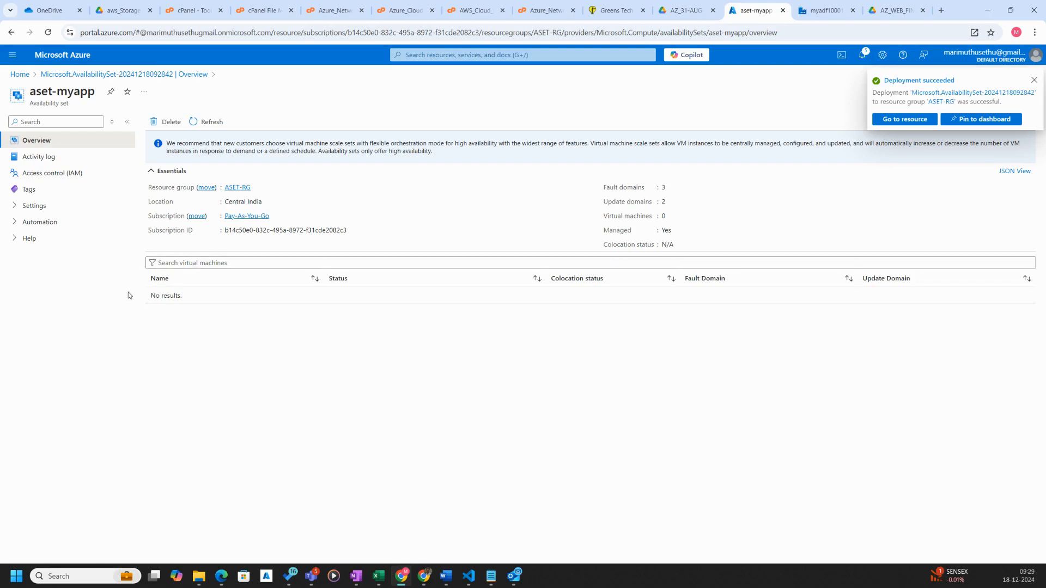
# Step: Check aset-myapp's virtual machines, then search 'virtual' to reach the Virtual networks list
pyautogui.click(34, 206)
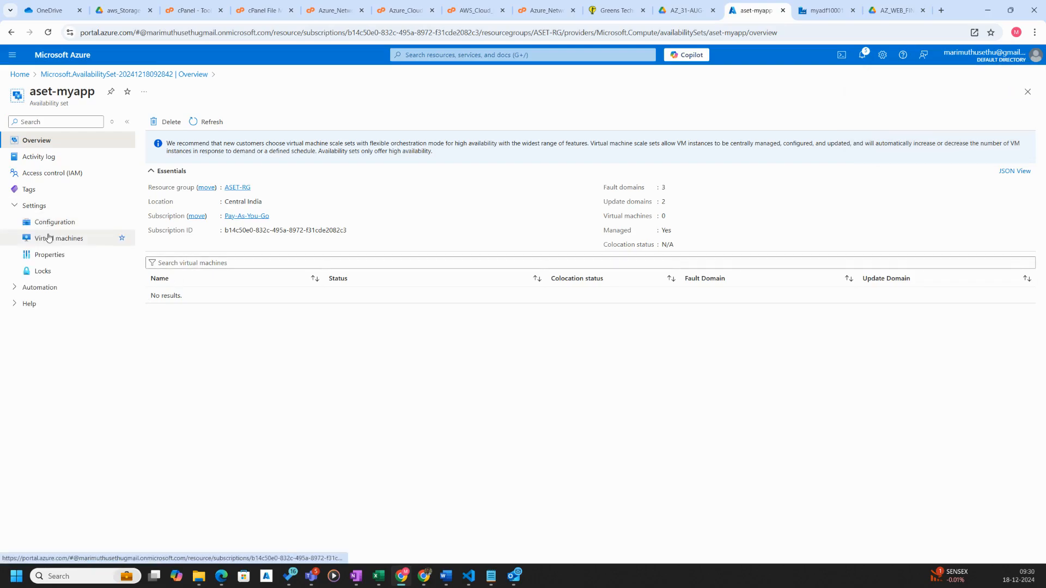
pyautogui.click(49, 237)
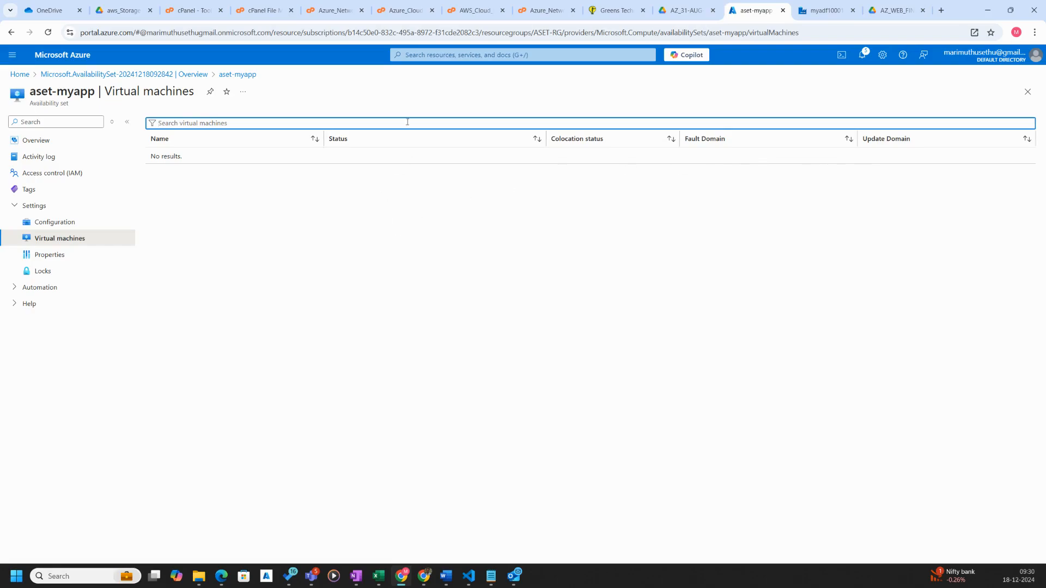
pyautogui.click(413, 57)
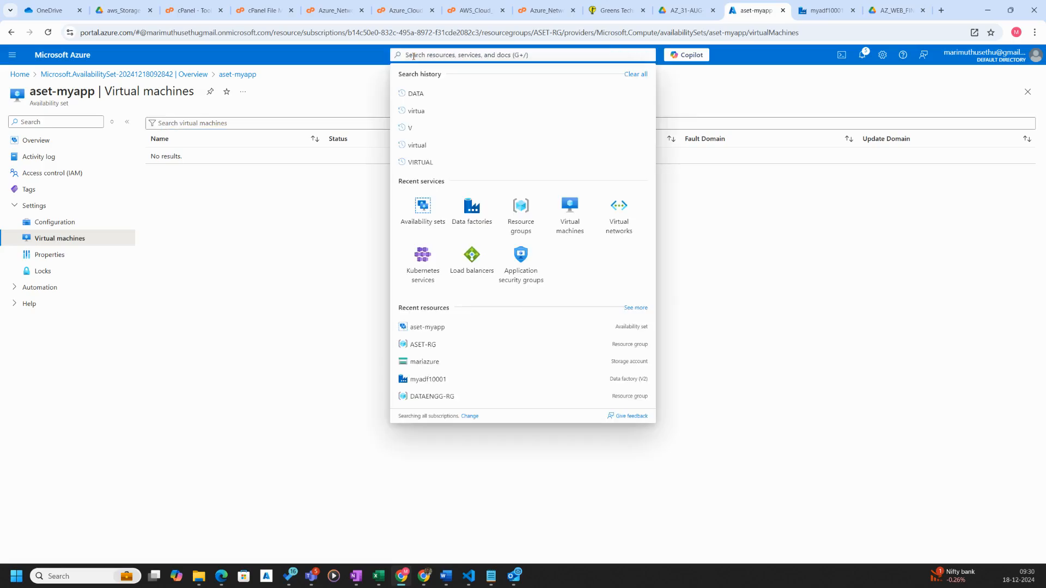
pyautogui.write('virtual')
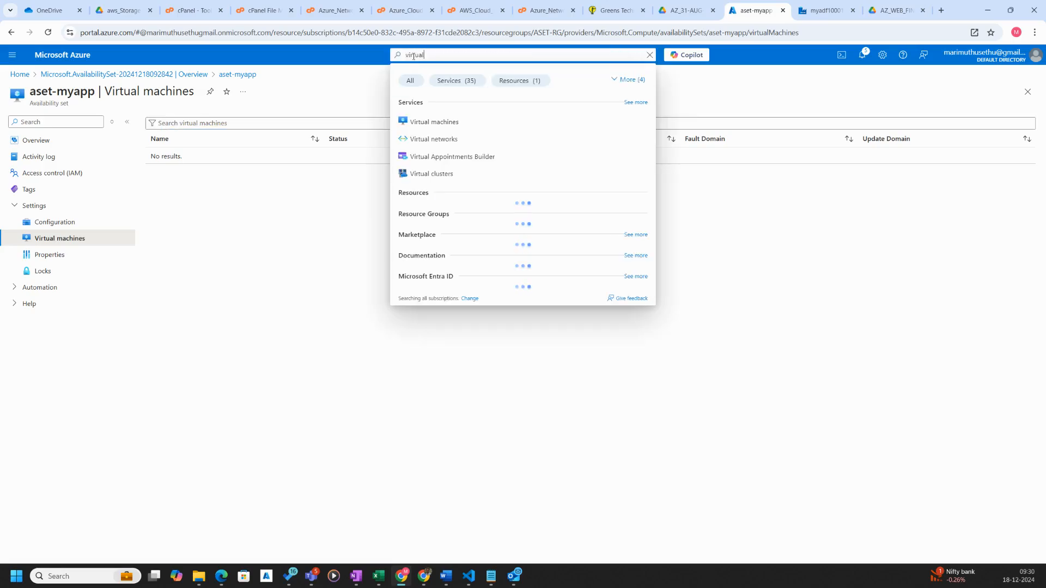
pyautogui.click(427, 139)
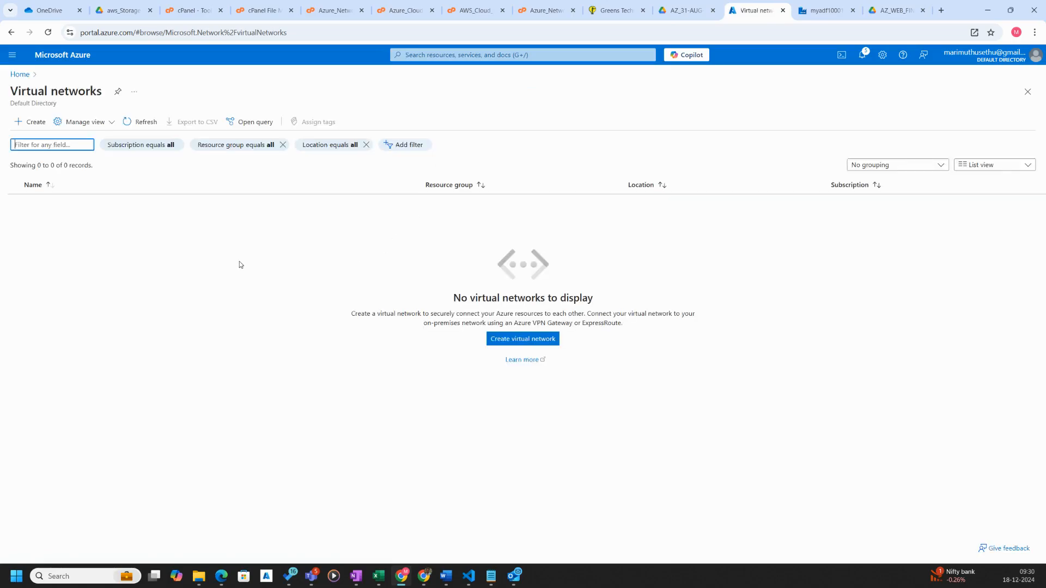
# Step: Start a new virtual network named aset-vnet
pyautogui.click(525, 340)
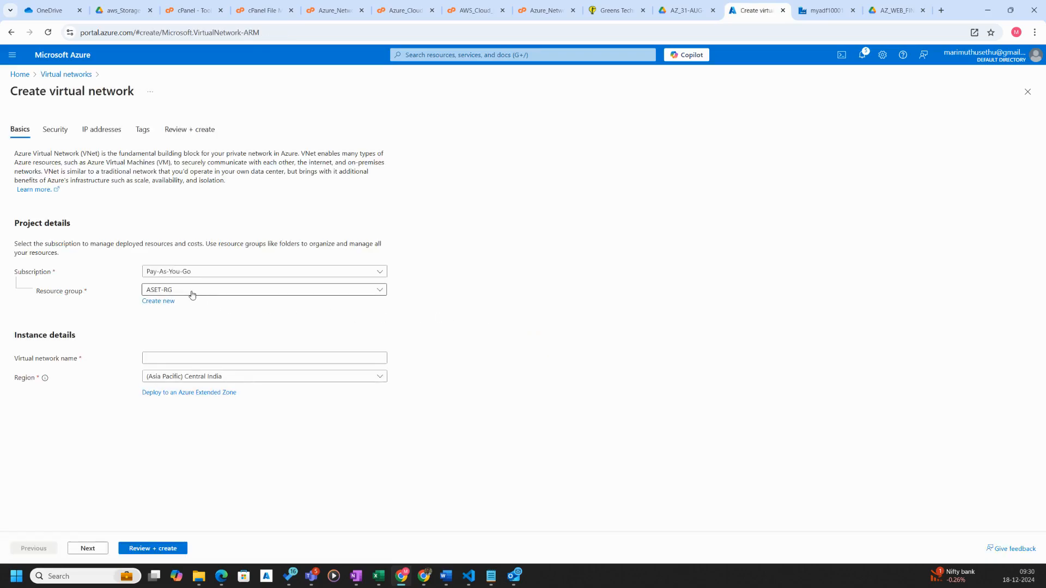
pyautogui.click(186, 358)
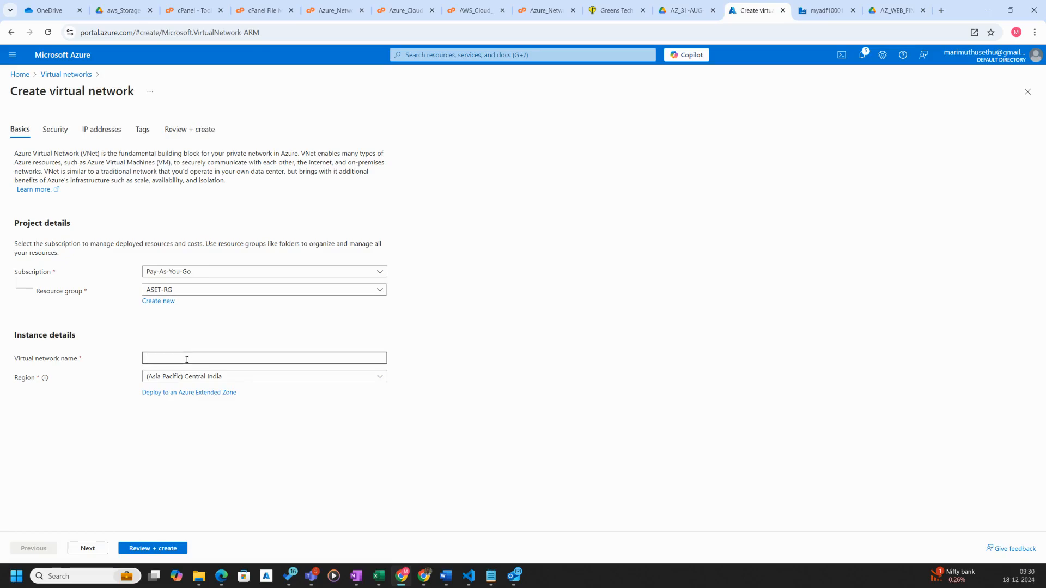
pyautogui.write('aset-vnet')
# Step: Rename the network's default subnet to myapp and save it
pyautogui.click(97, 551)
pyautogui.click(98, 553)
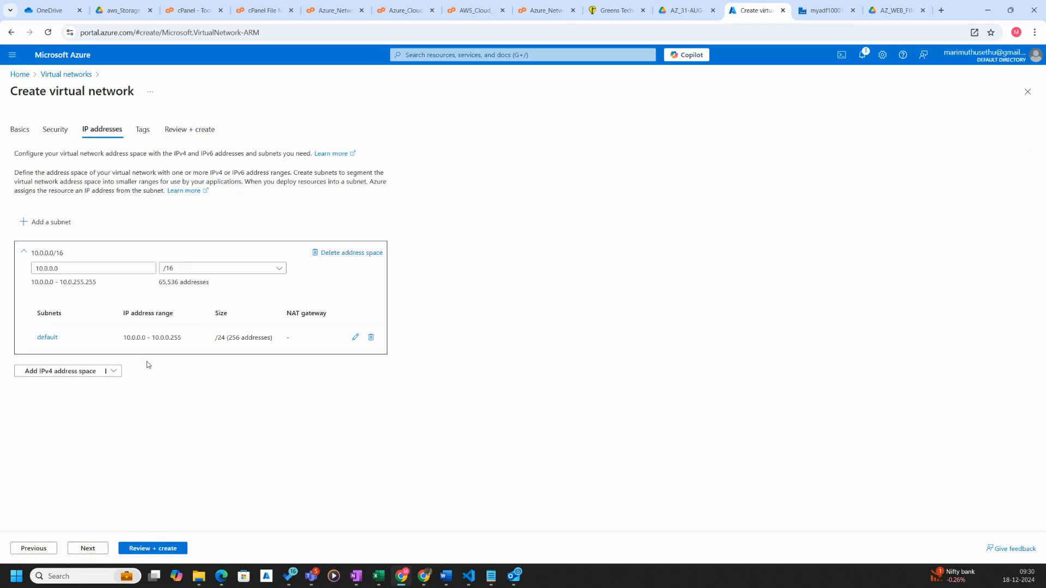
pyautogui.click(355, 338)
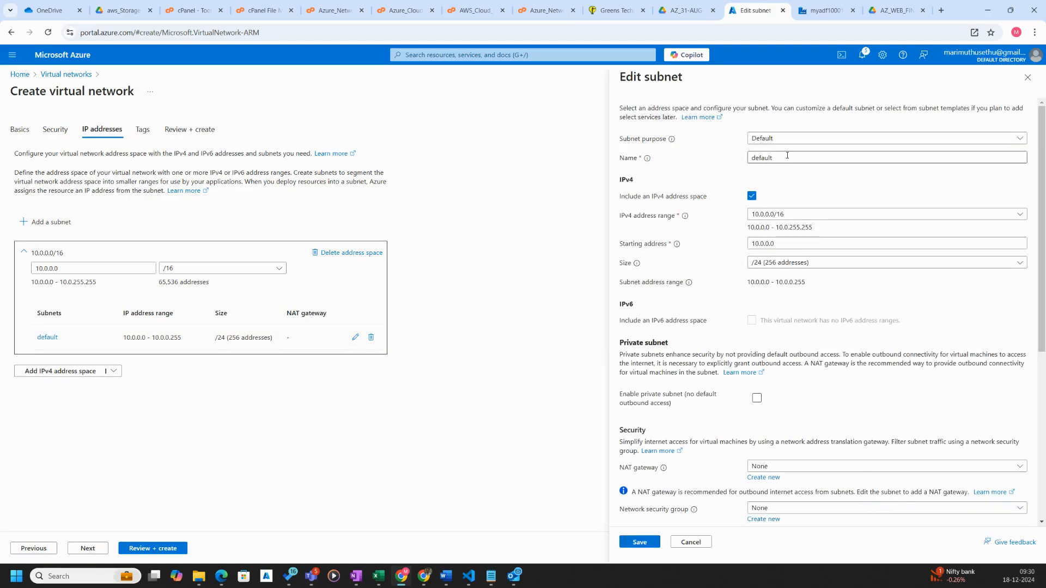
pyautogui.moveTo(787, 156); pyautogui.dragTo(731, 160)
pyautogui.write('myapp')
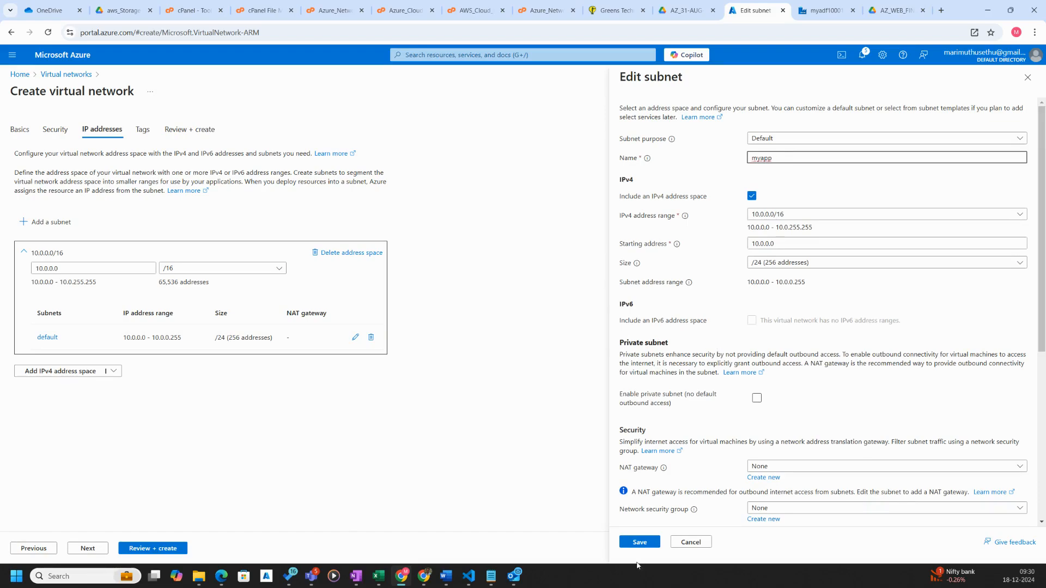
pyautogui.click(641, 542)
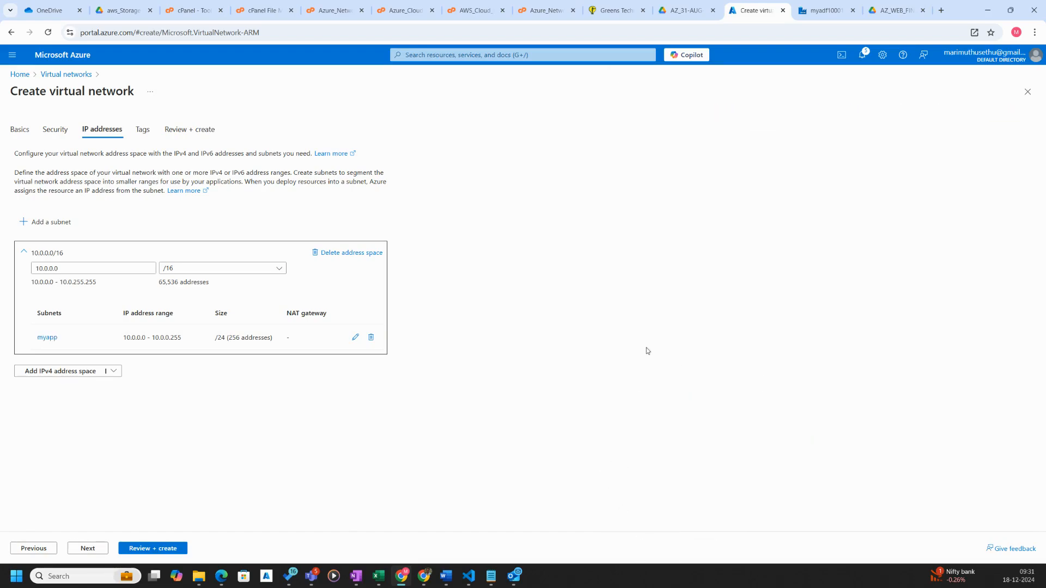
# Step: Validate and create aset-vnet, open the deployed network, then return to Home
pyautogui.click(162, 548)
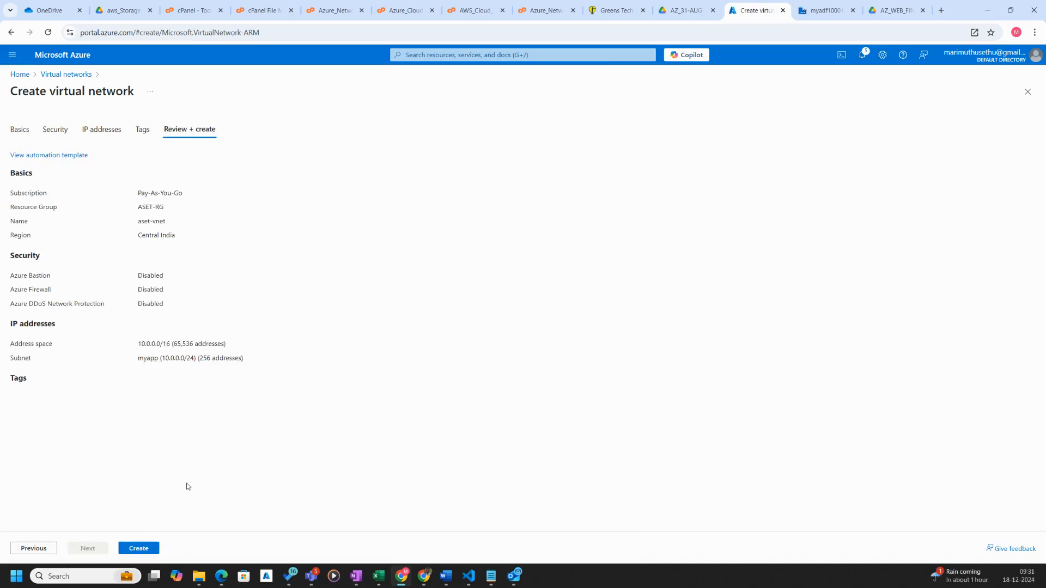
pyautogui.click(141, 549)
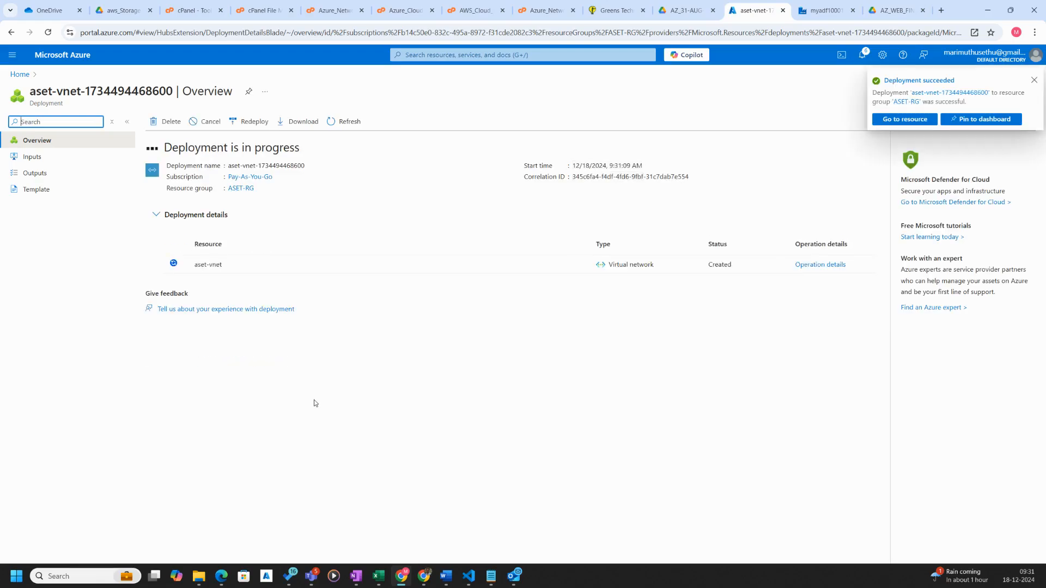
pyautogui.click(894, 119)
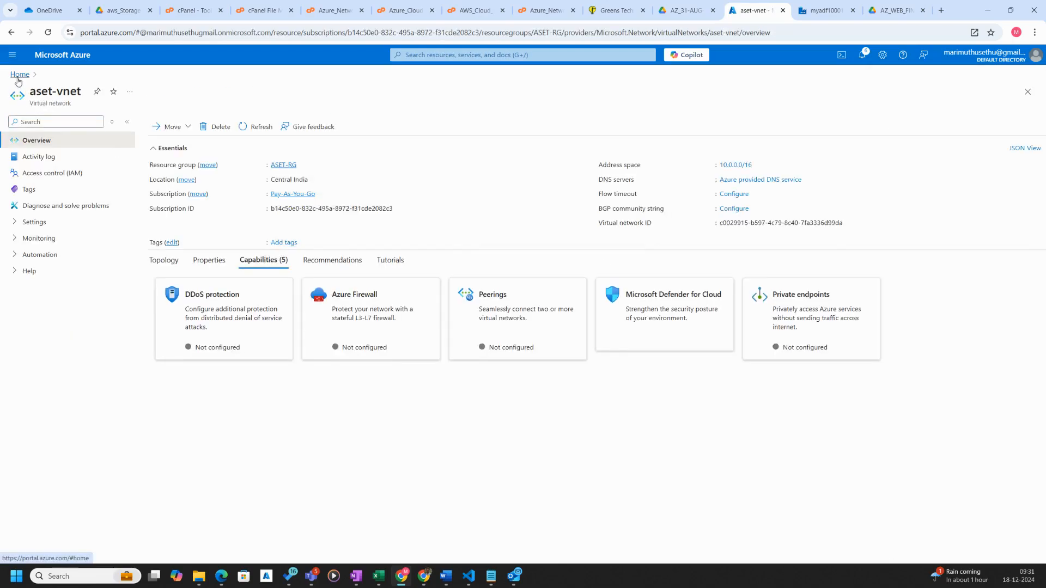
pyautogui.click(19, 74)
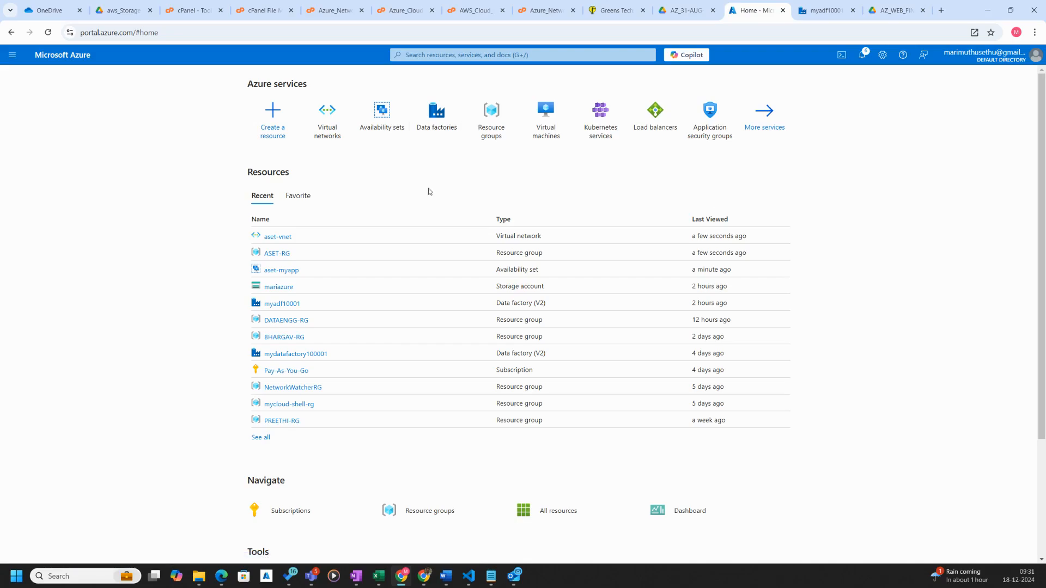
# Step: Start a new Azure virtual machine in resource group ASET-RG
pyautogui.click(544, 130)
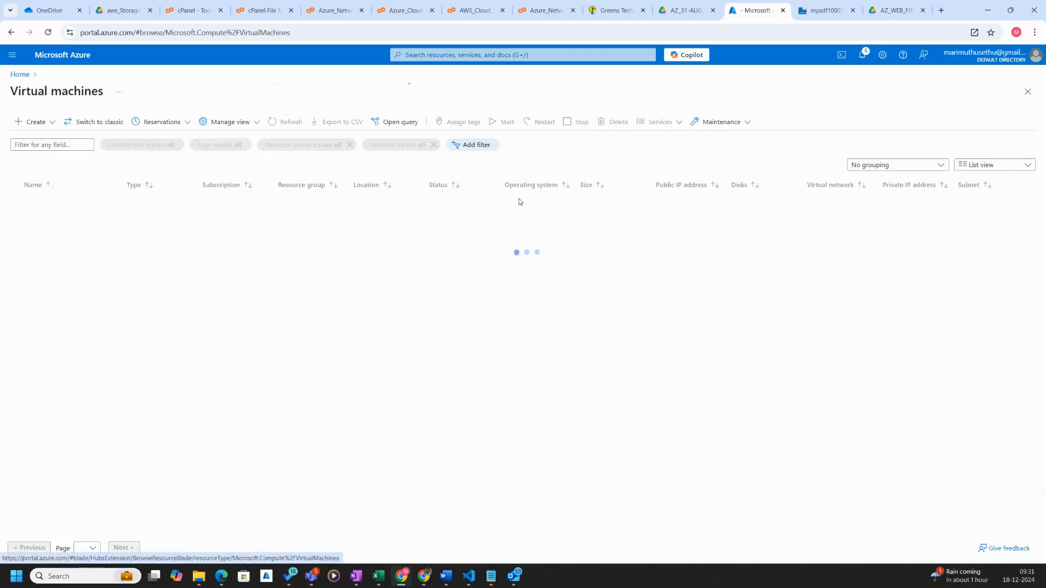
pyautogui.click(518, 336)
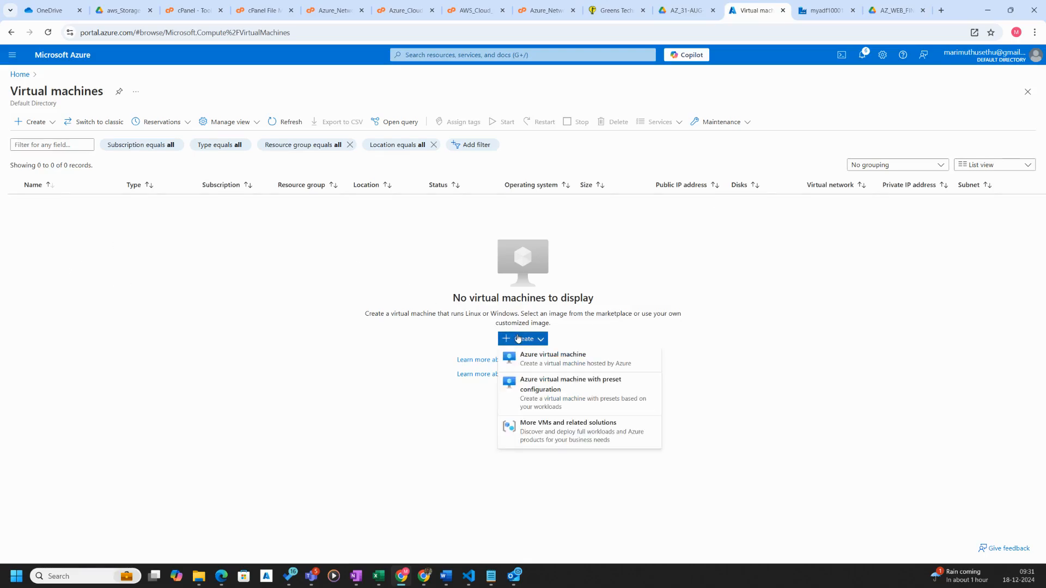
pyautogui.click(517, 338)
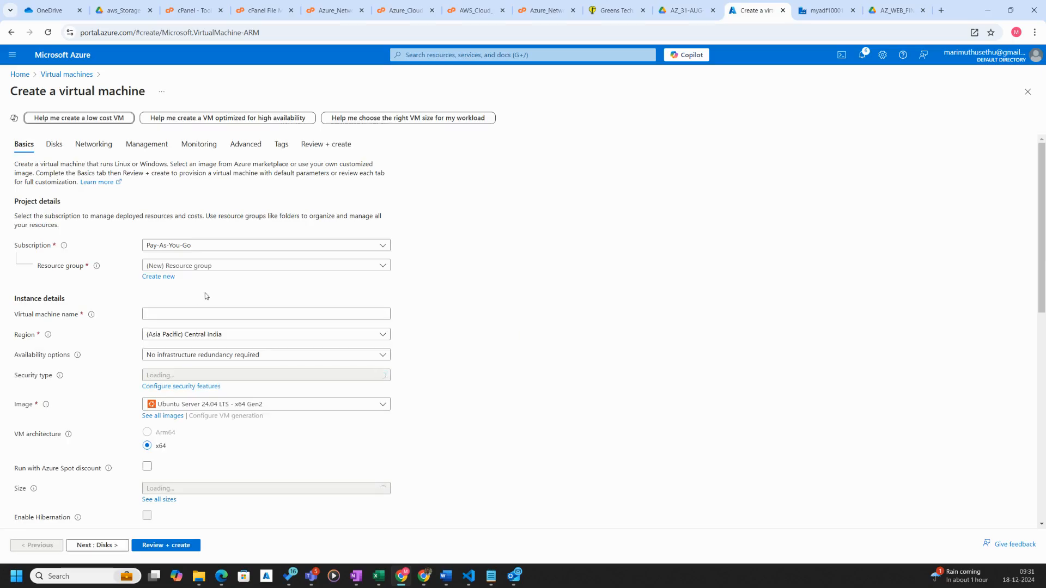
pyautogui.click(211, 267)
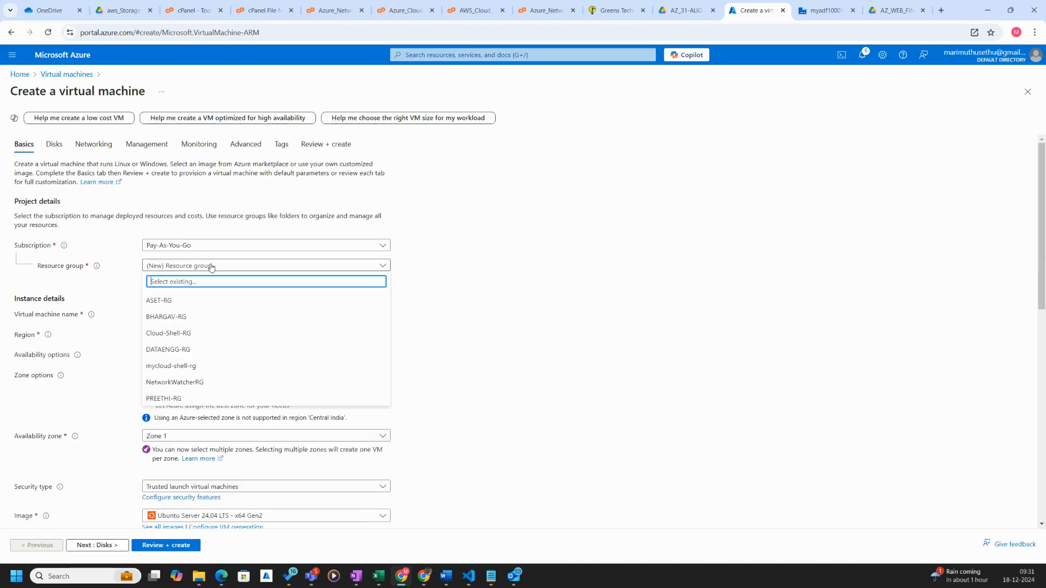
pyautogui.click(174, 301)
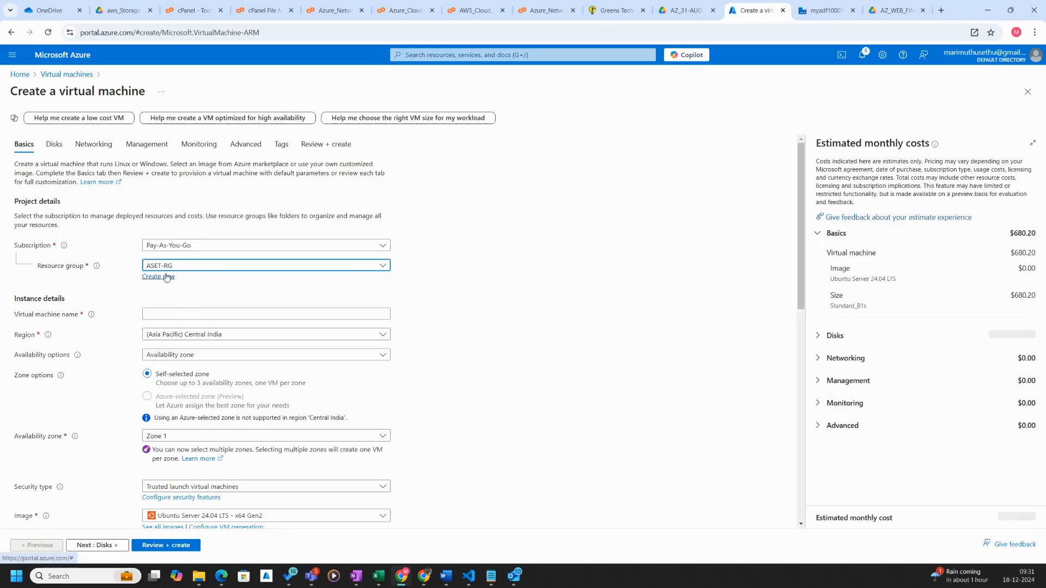
# Step: Name the VM aset-vm001 and place it in availability set aset-myapp
pyautogui.click(173, 313)
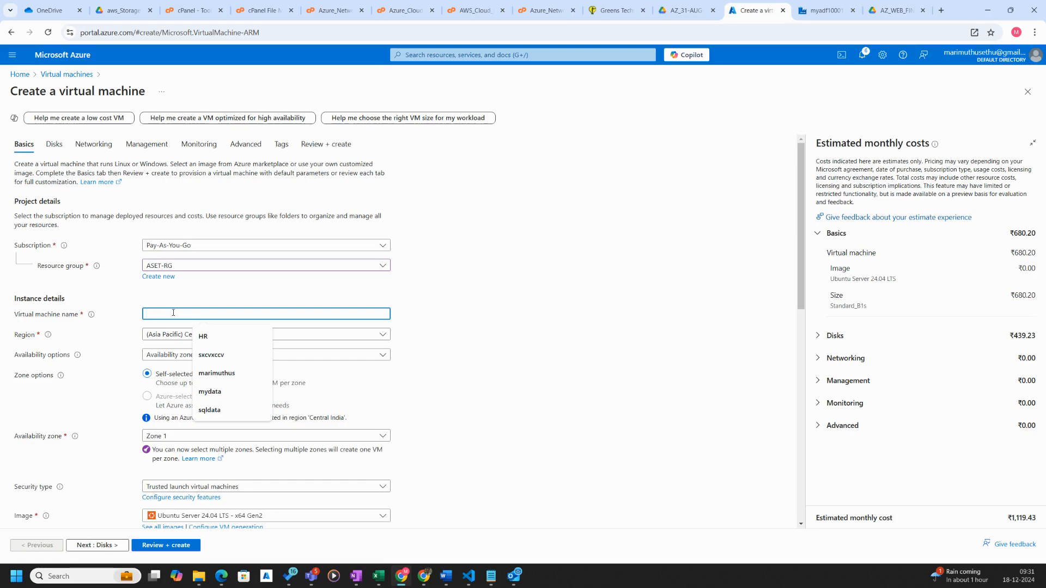
pyautogui.write('aset-vm001')
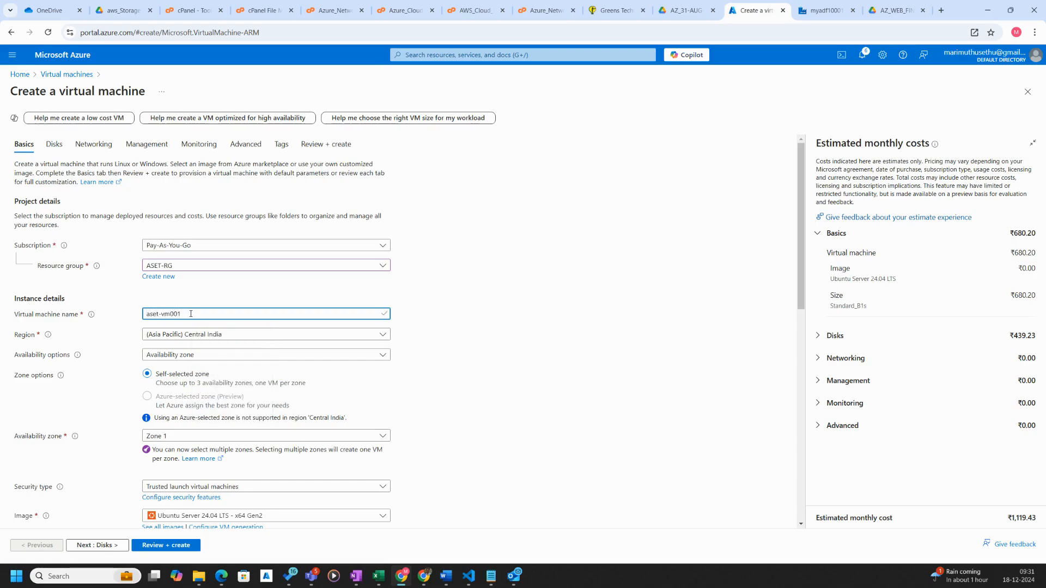
pyautogui.moveTo(190, 314); pyautogui.dragTo(136, 313)
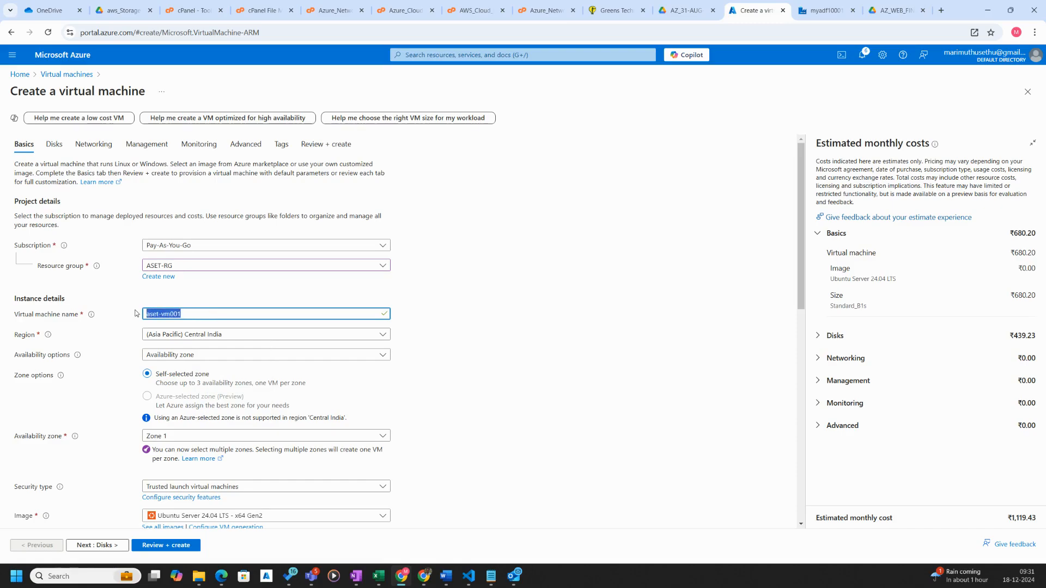
pyautogui.click(224, 355)
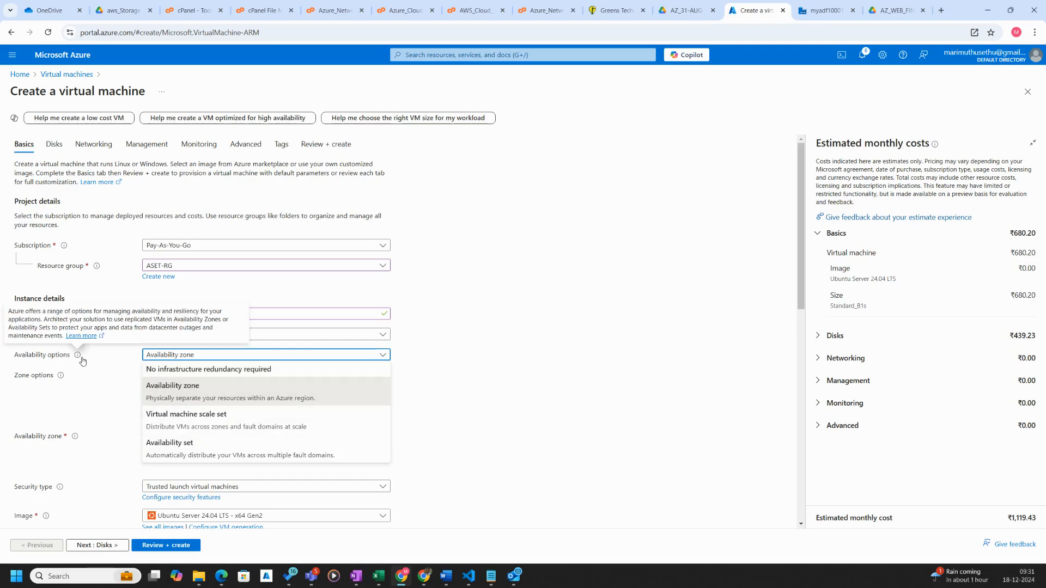
pyautogui.click(176, 448)
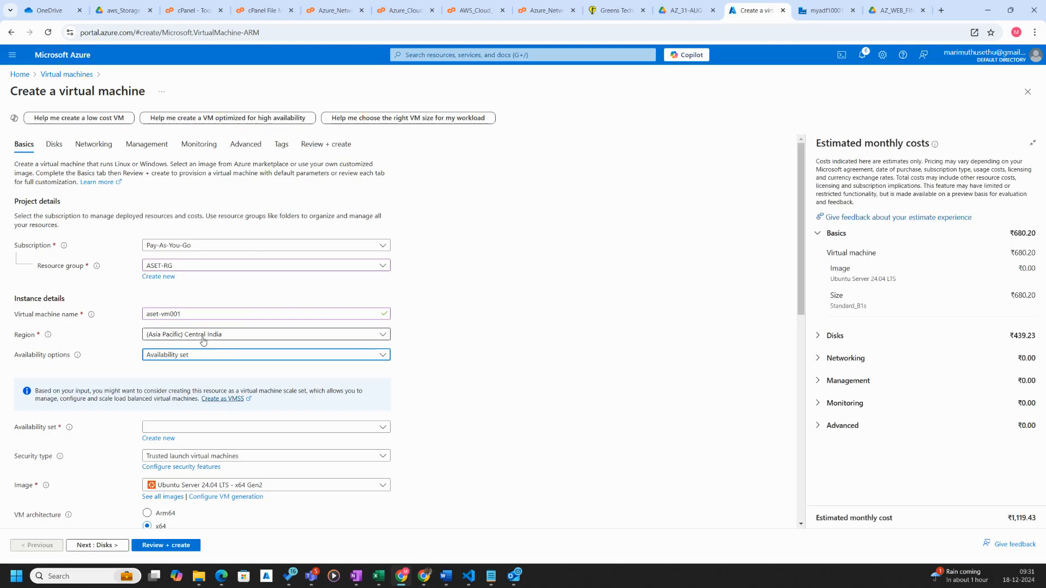
pyautogui.click(163, 428)
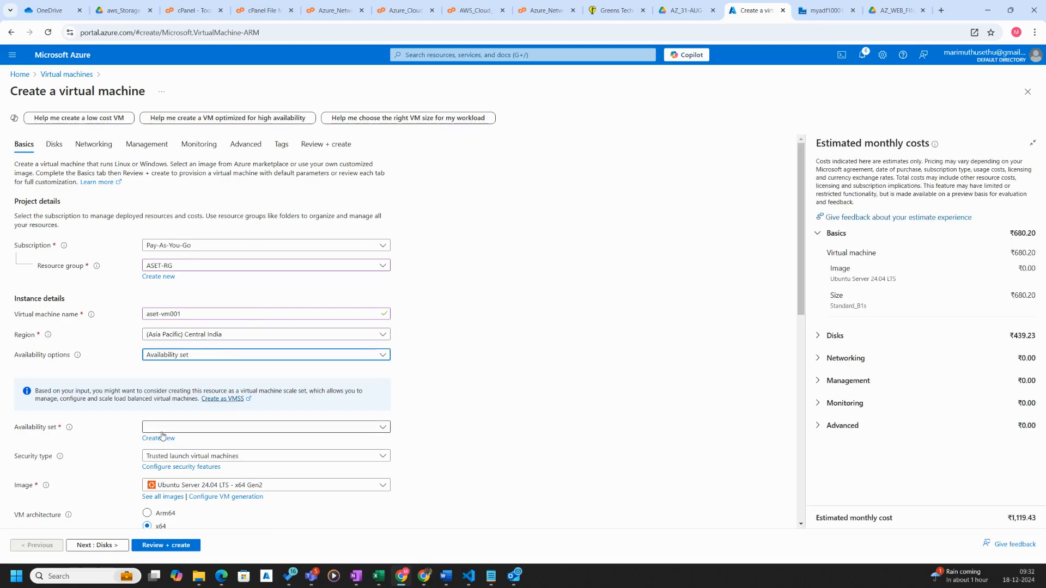
pyautogui.click(165, 446)
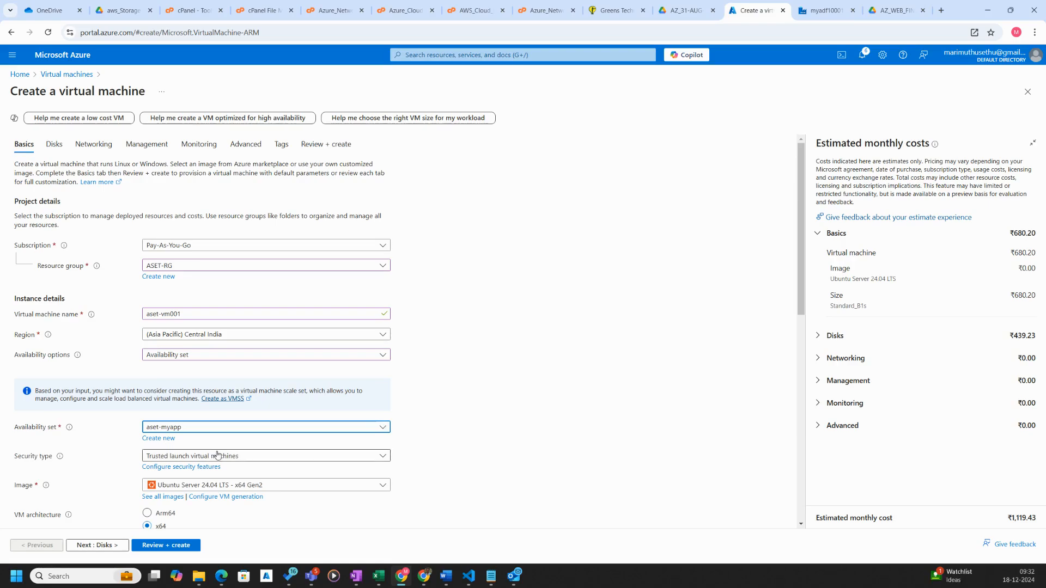
pyautogui.scroll(-1, 218, 454)
# Step: Set the VM image to Windows Server 2022 Datacenter: Azure Edition
pyautogui.click(223, 434)
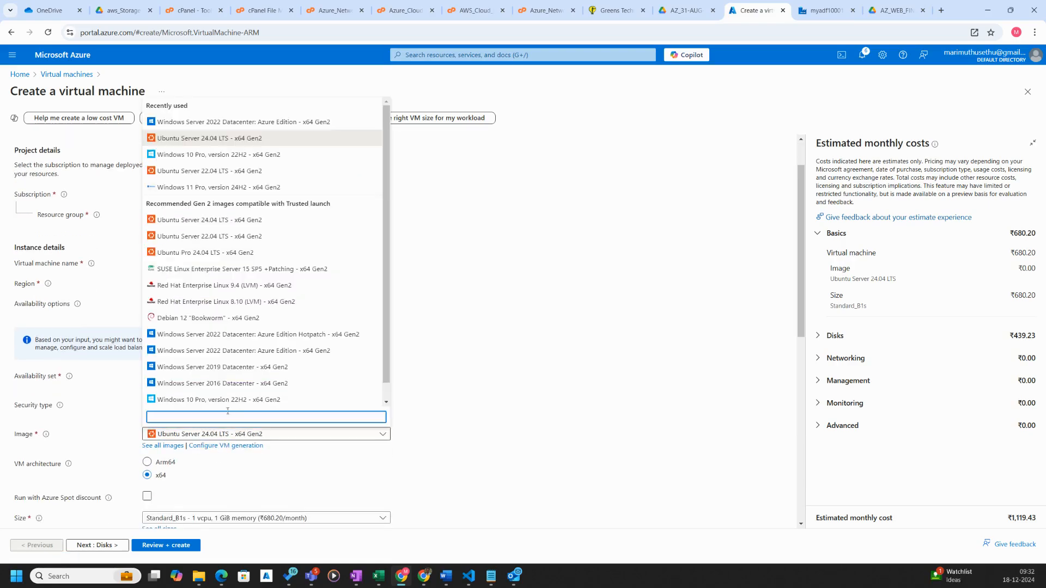
pyautogui.click(291, 351)
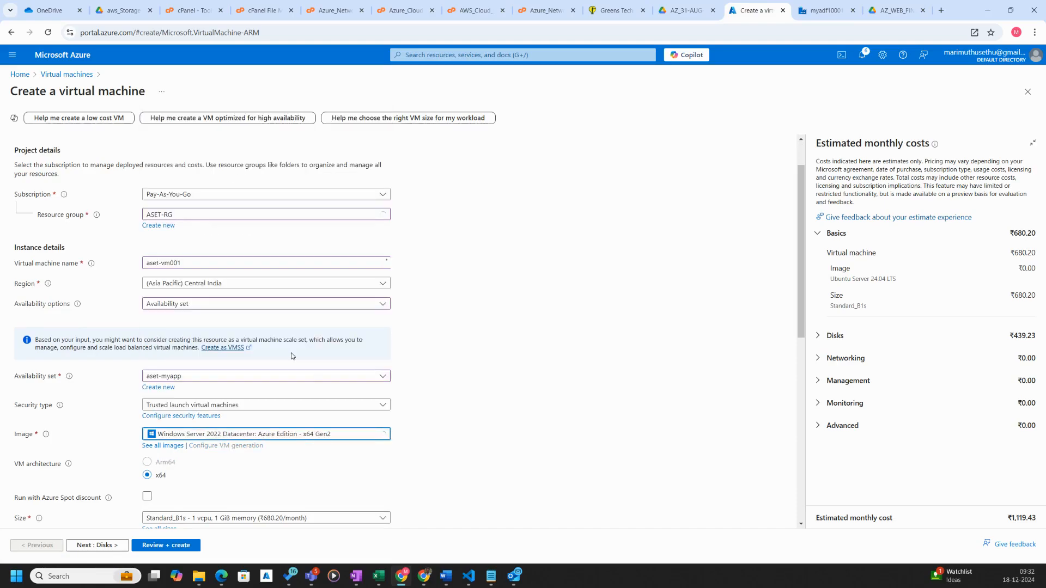
pyautogui.scroll(-3, 330, 401)
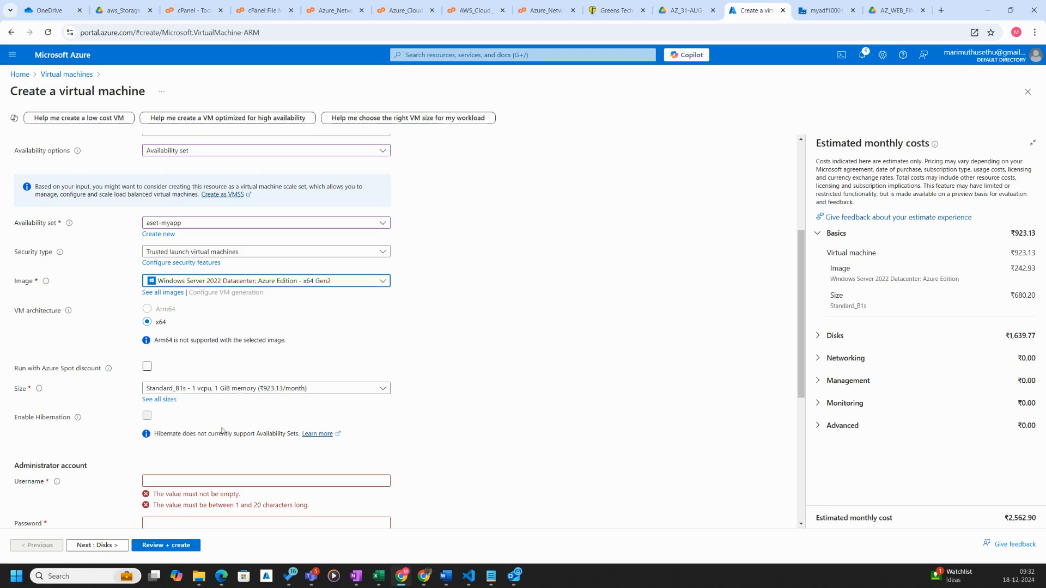
pyautogui.scroll(-1, 214, 453)
# Step: Enter the administrator username and the account password, then retype the password to confirm it
pyautogui.click(206, 430)
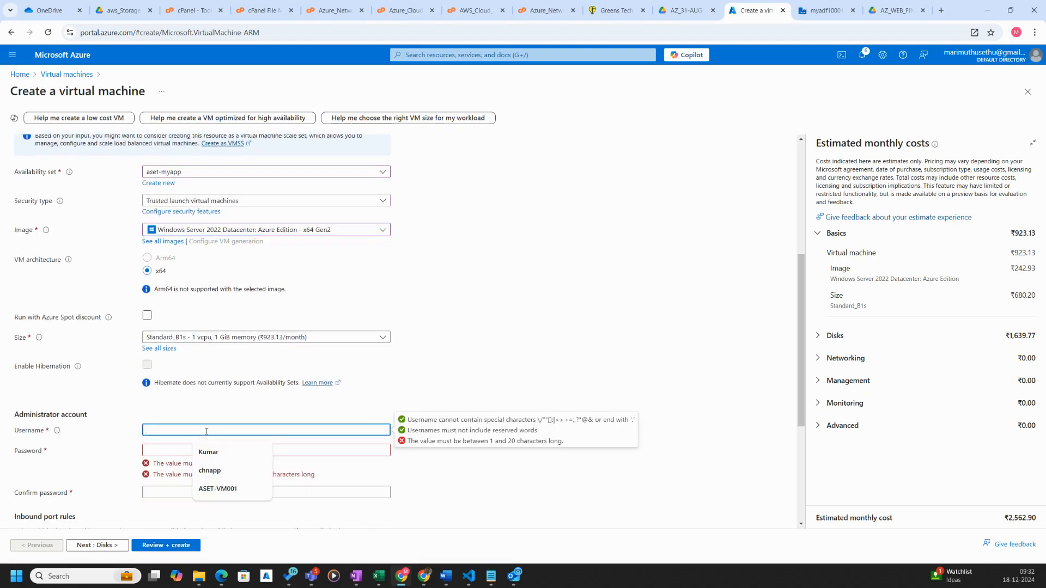
pyautogui.write('ma')
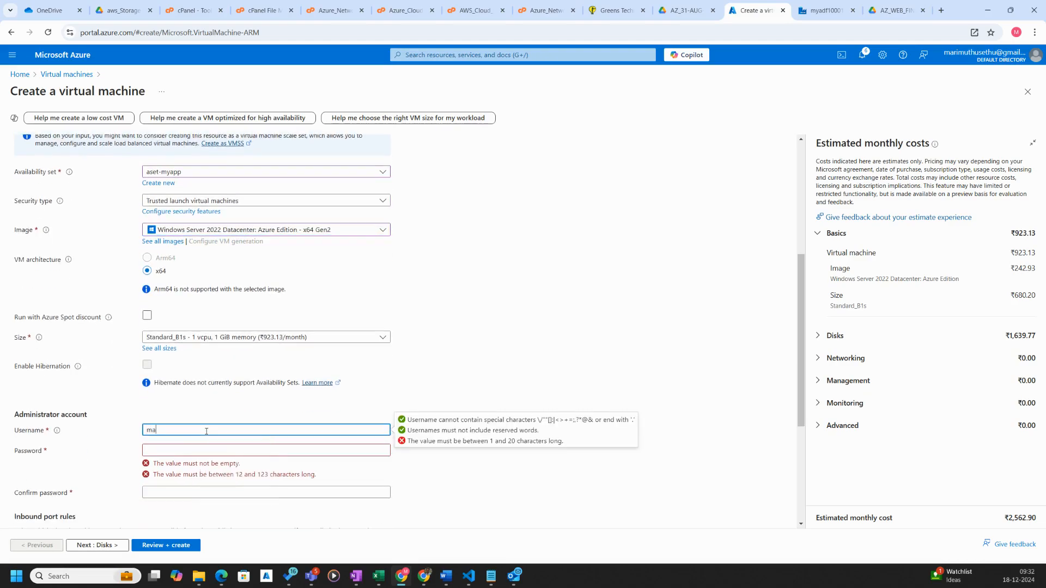
pyautogui.write('rimuthus')
pyautogui.press('Tab')
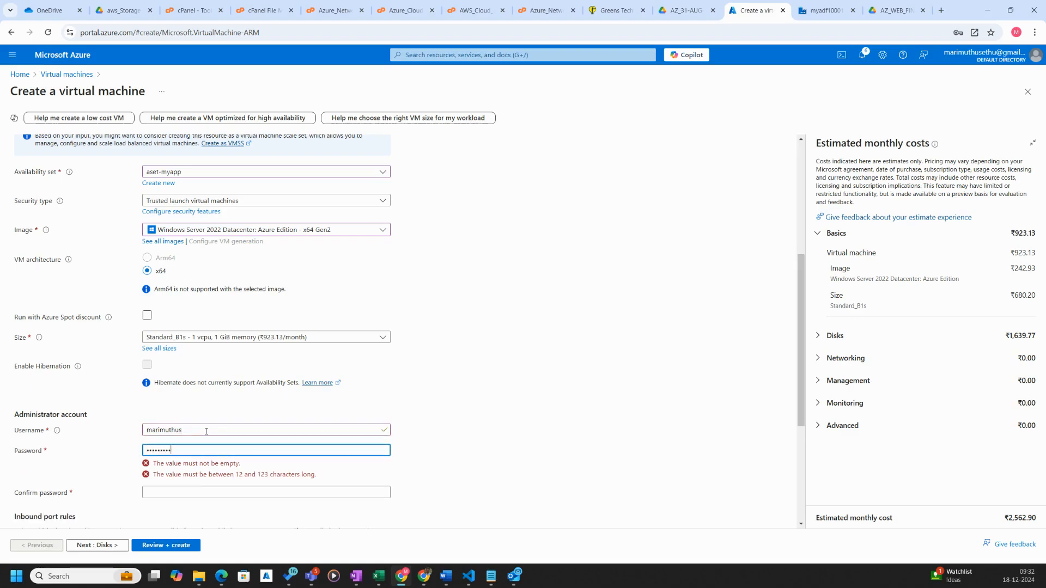
pyautogui.write('•••••••••••••')
pyautogui.press('Tab')
pyautogui.write('••••')
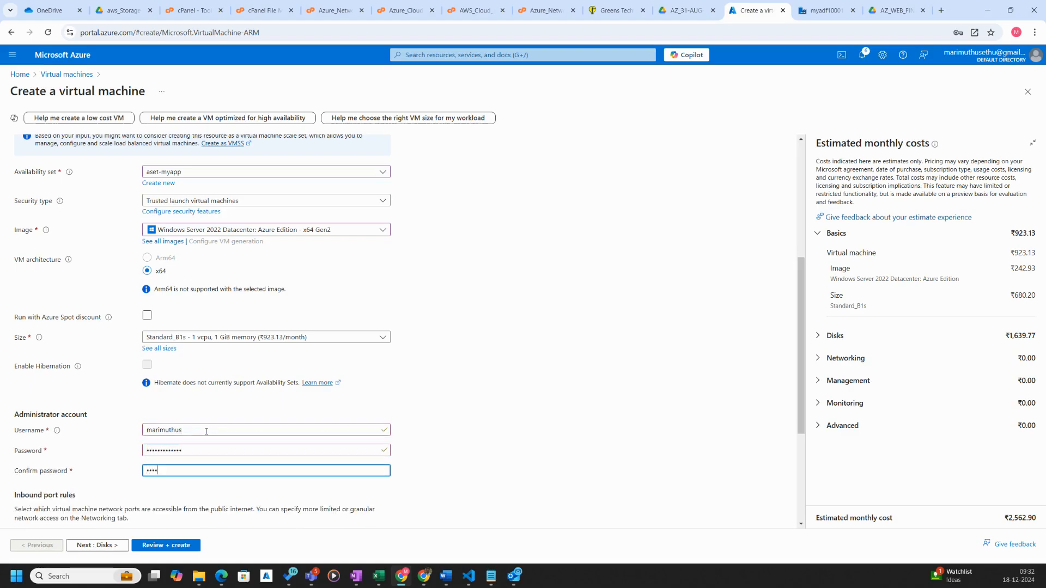
pyautogui.write('•••')
pyautogui.scroll(1, 222, 341)
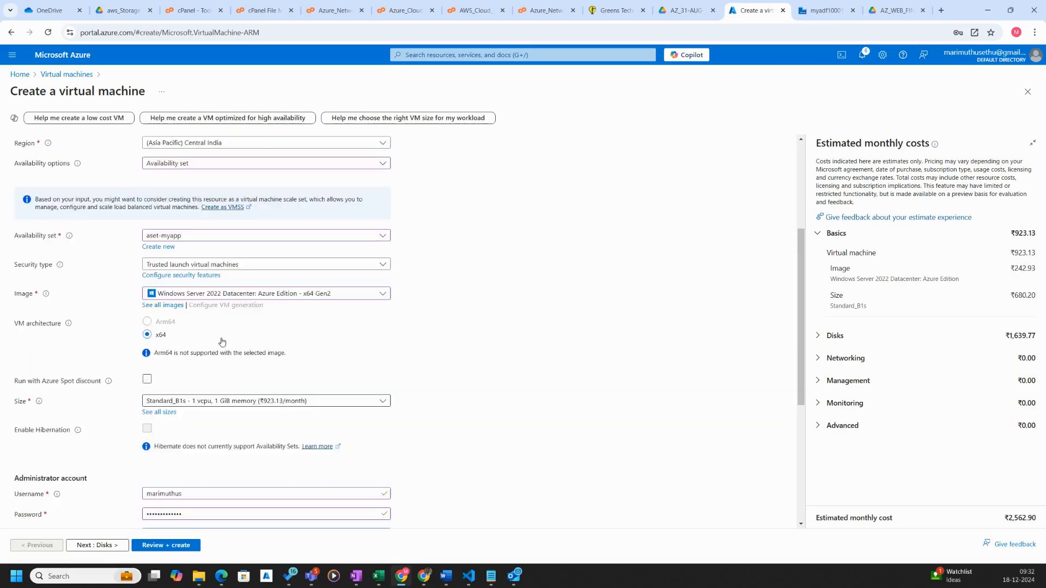
pyautogui.scroll(3, 222, 341)
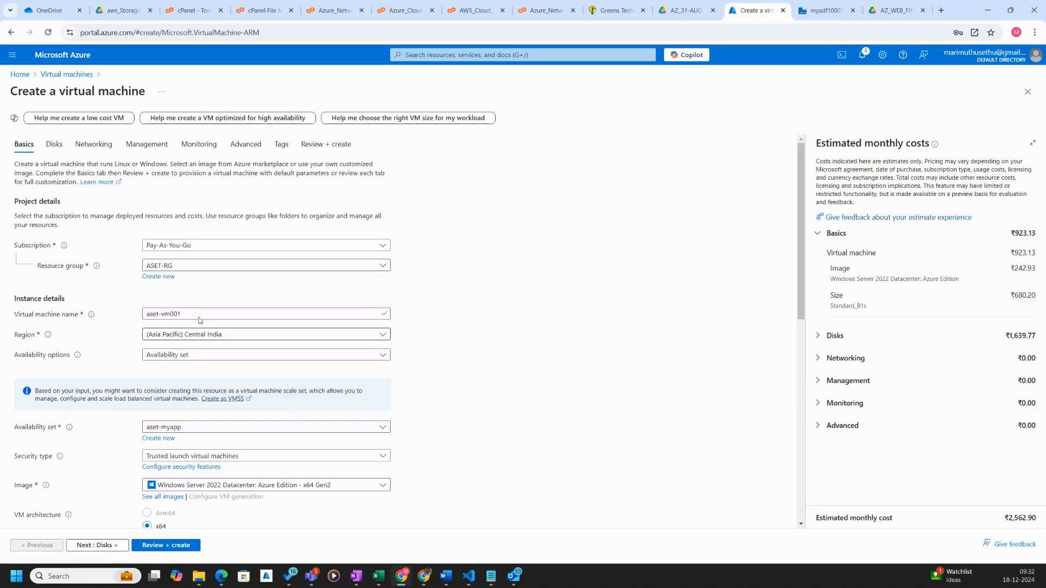
# Step: Keep aset-vnet with subnet myapp (10.0.0.0/24), set Public IP to None, and validate the VM
pyautogui.click(96, 152)
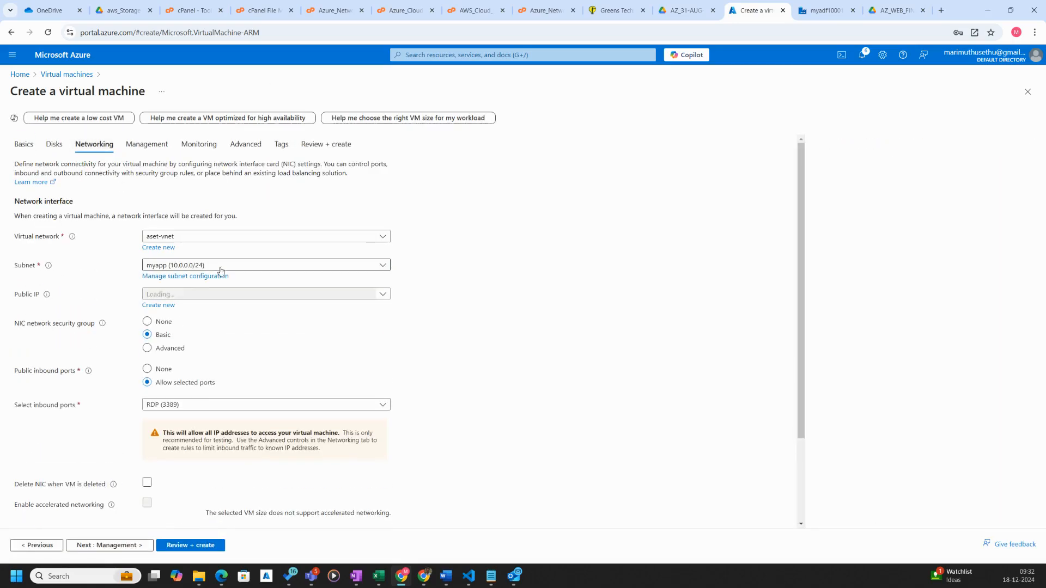
pyautogui.click(216, 239)
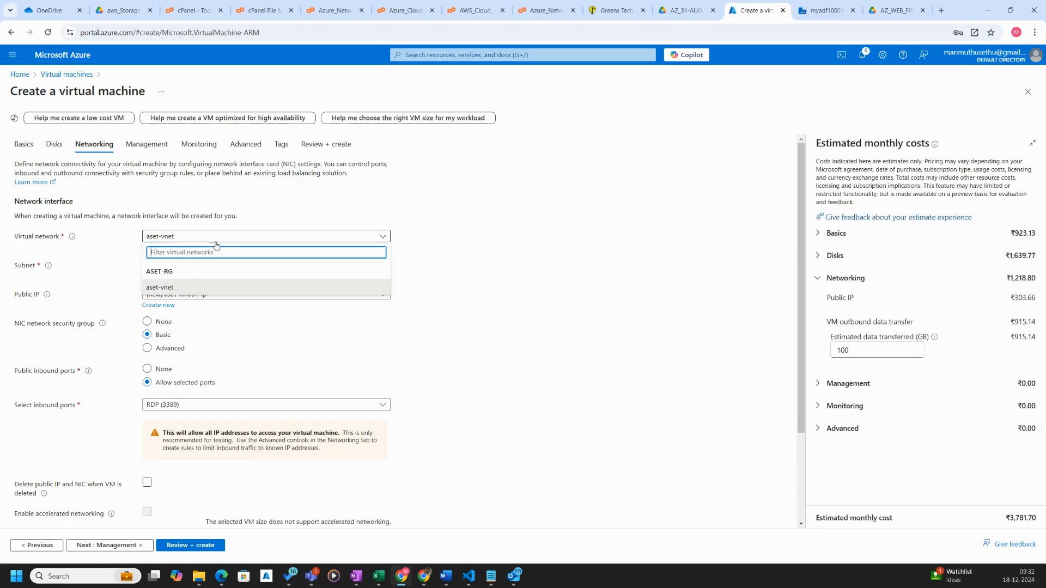
pyautogui.click(174, 286)
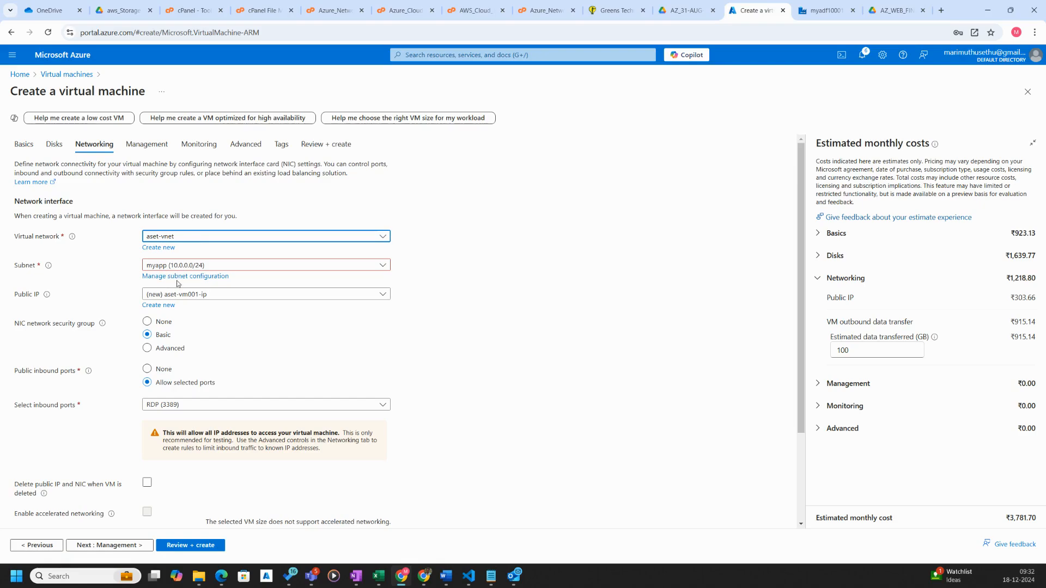
pyautogui.click(195, 267)
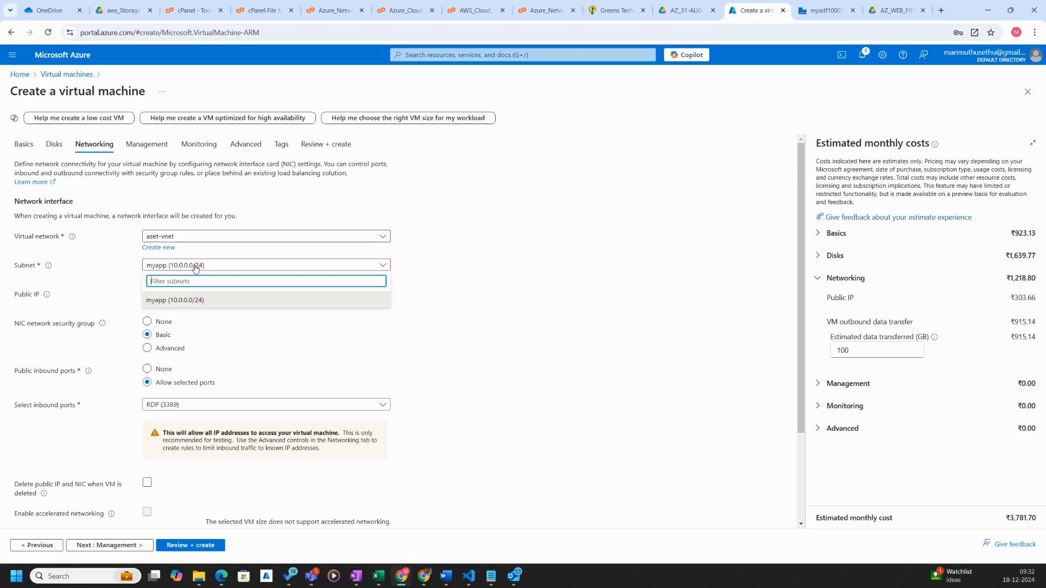
pyautogui.click(176, 299)
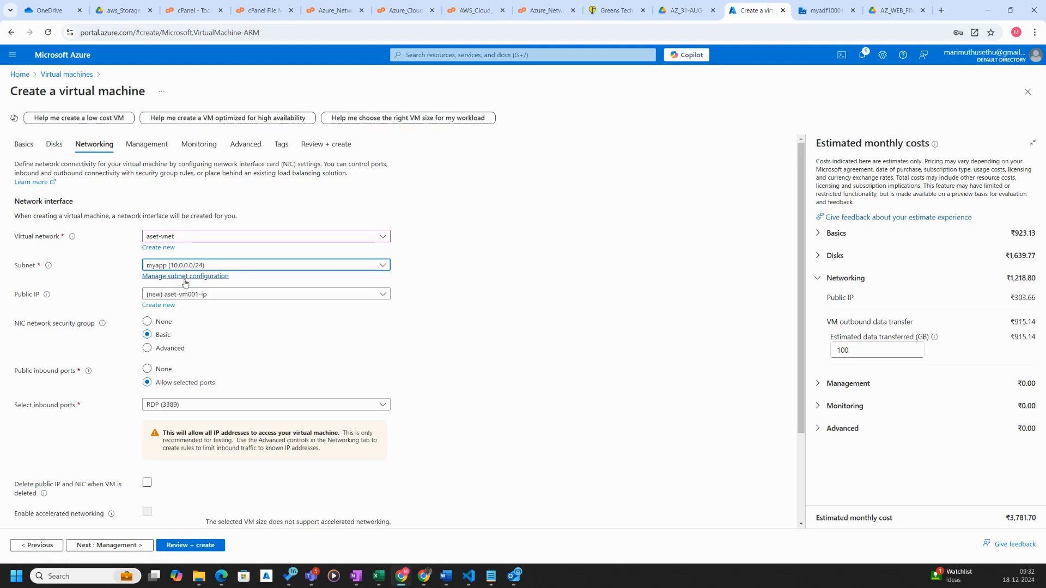
pyautogui.click(185, 295)
pyautogui.click(171, 327)
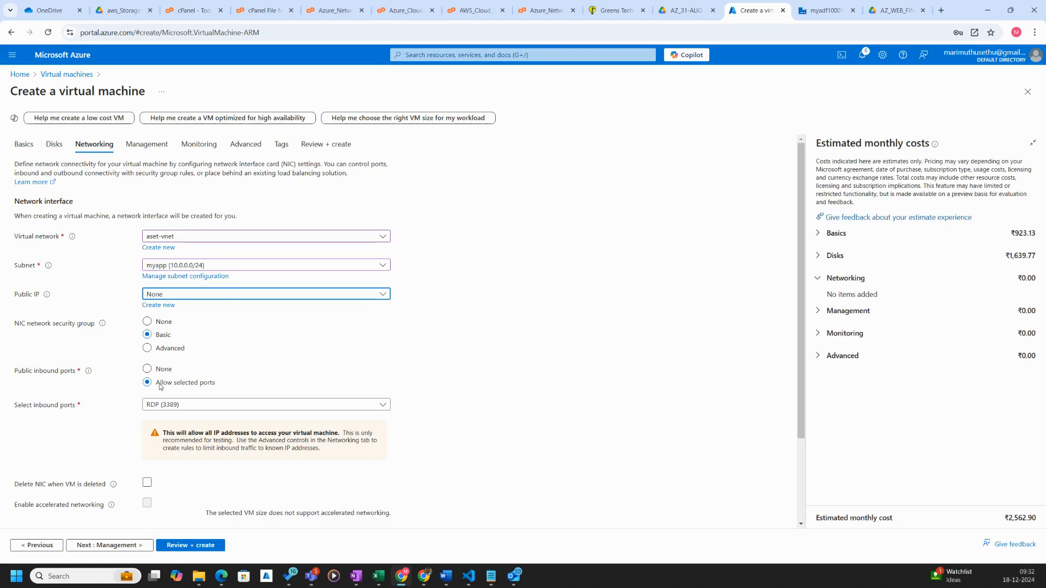
pyautogui.click(199, 545)
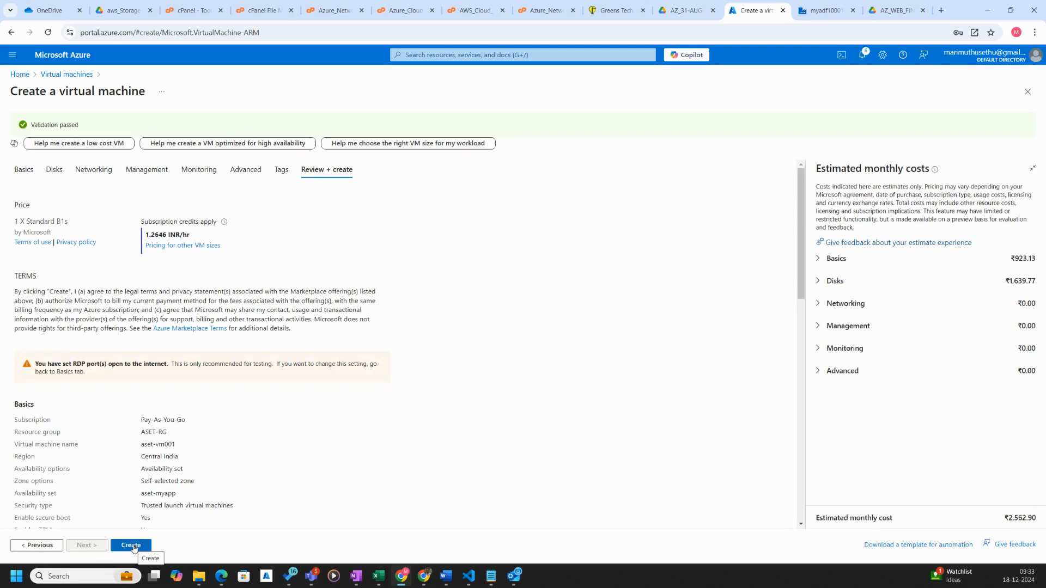
# Step: Submit aset-vm001 for deployment and start a new VM from the Virtual machines list
pyautogui.click(131, 545)
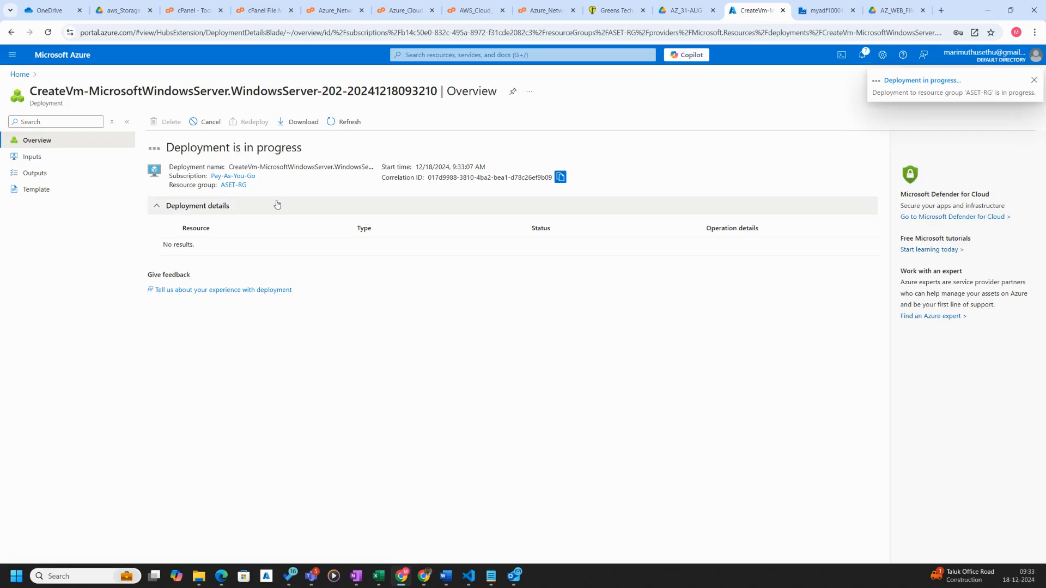
pyautogui.click(444, 57)
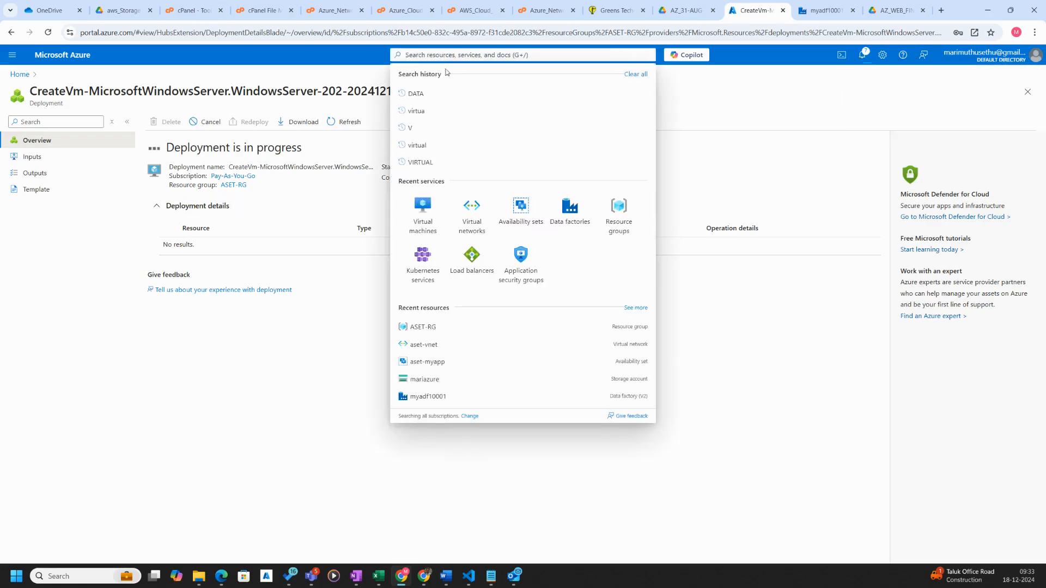
pyautogui.click(425, 210)
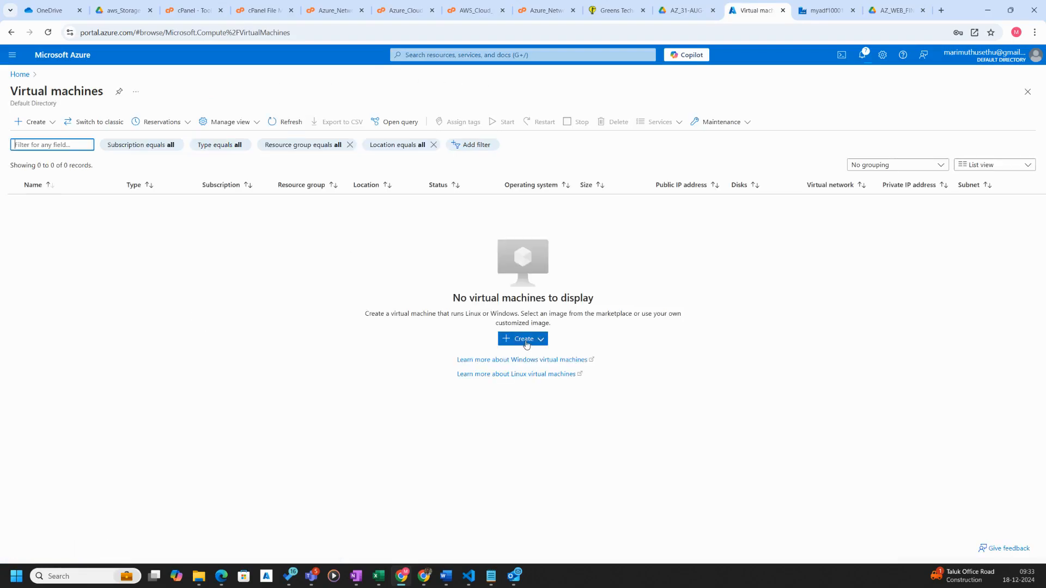
pyautogui.click(524, 339)
# Step: Create an Azure VM named aset-vm002 in ASET-RG, placed in availability set aset-myapp
pyautogui.click(531, 357)
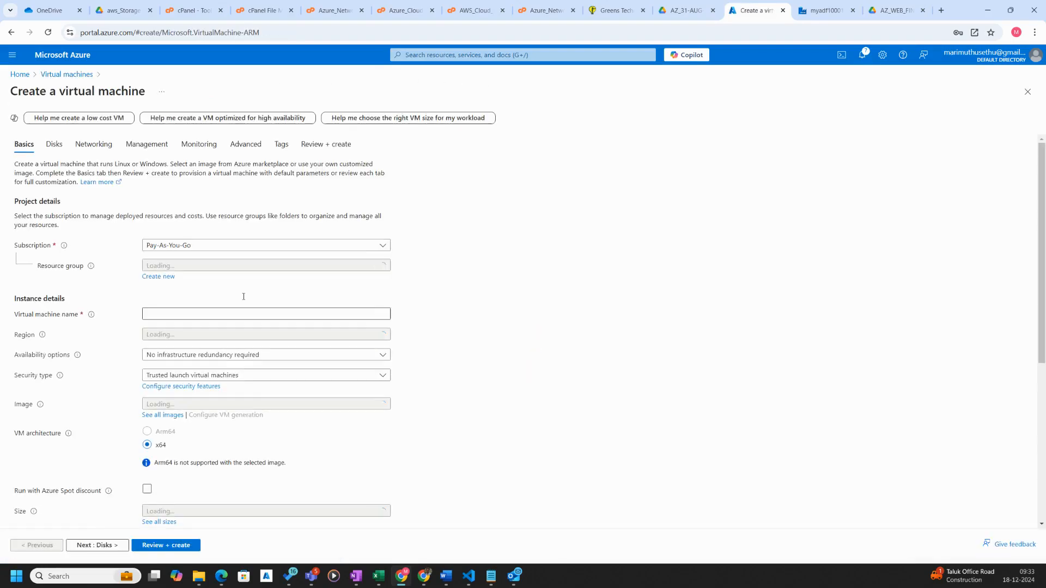
pyautogui.click(220, 266)
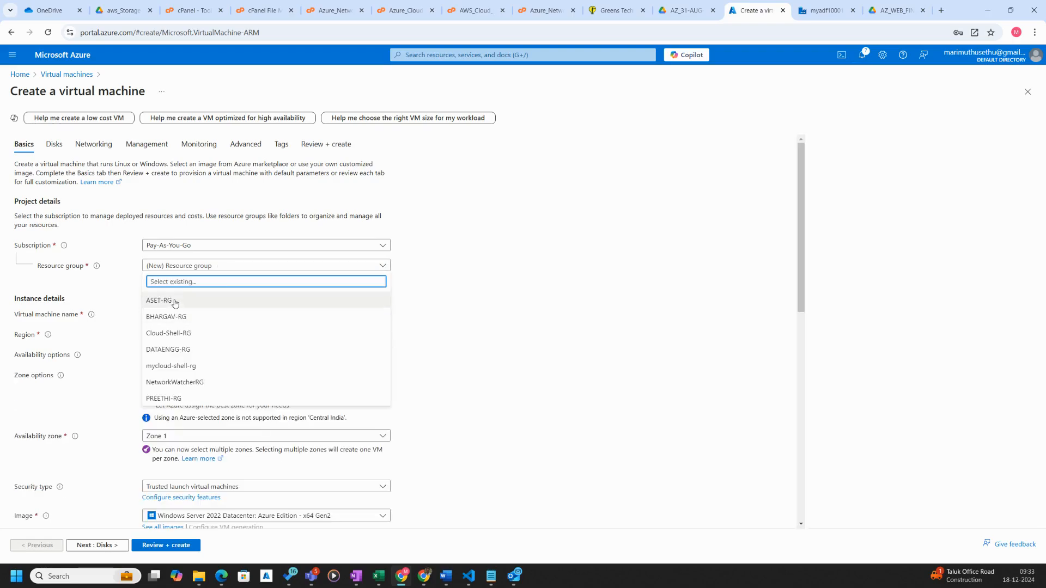
pyautogui.click(175, 303)
pyautogui.click(188, 315)
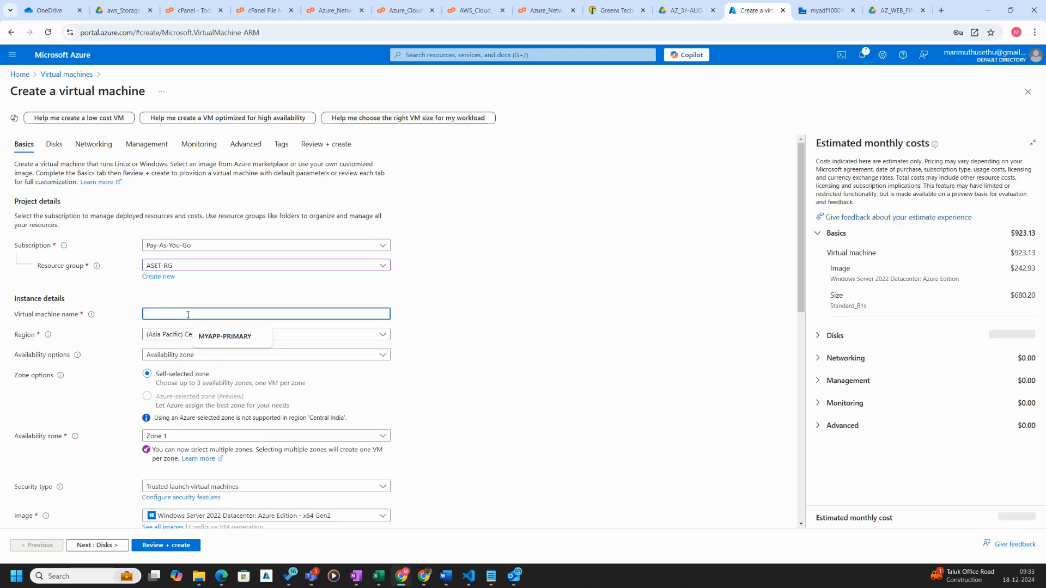
pyautogui.write('aset-vm001')
pyautogui.press('BackSpace')
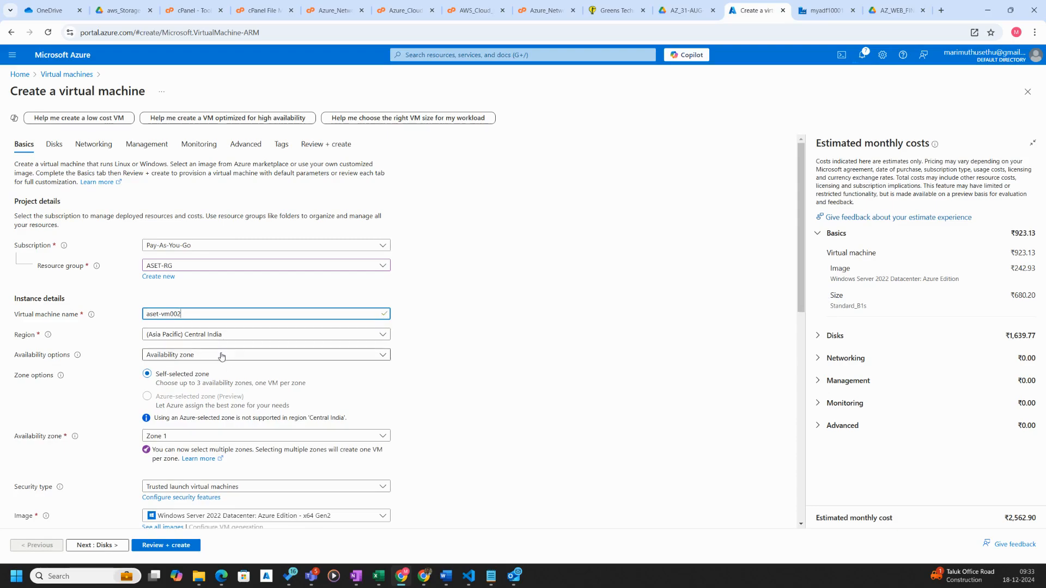
pyautogui.click(222, 357)
pyautogui.click(198, 433)
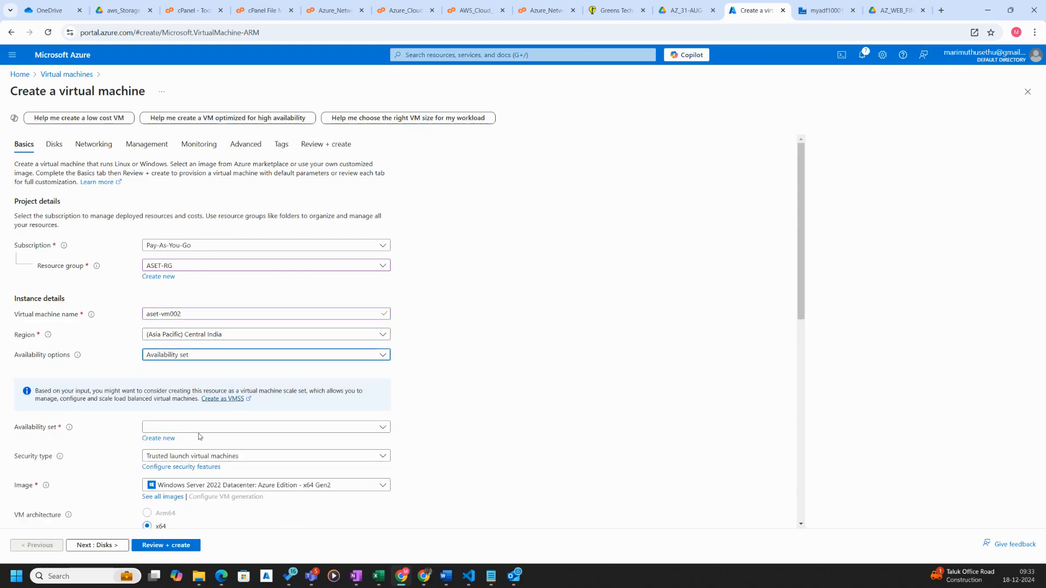
pyautogui.click(198, 429)
pyautogui.click(190, 440)
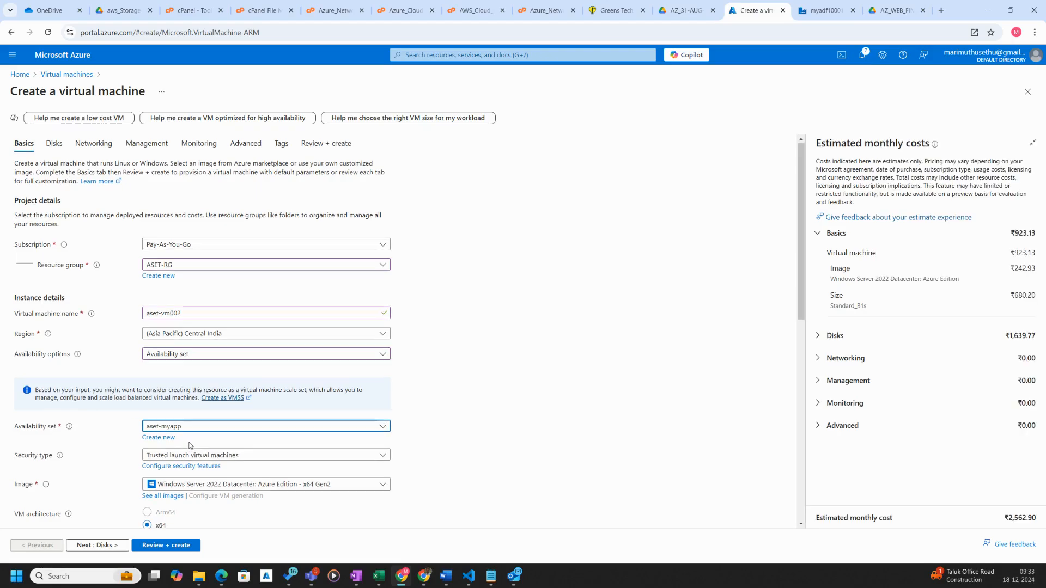
# Step: Enter the administrator username and password for aset-vm002
pyautogui.scroll(-4, 190, 446)
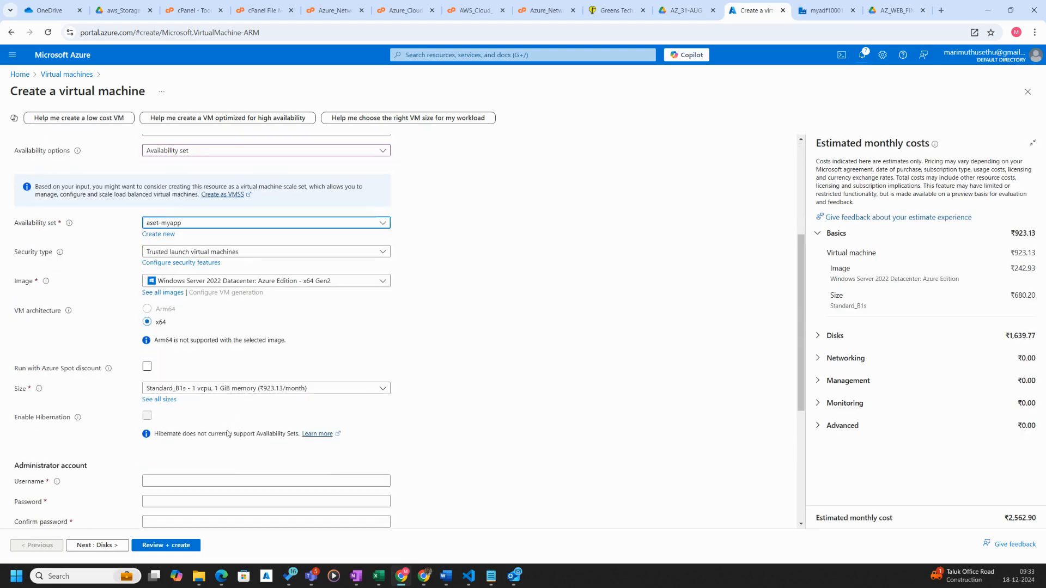
pyautogui.scroll(-2, 224, 436)
pyautogui.click(183, 380)
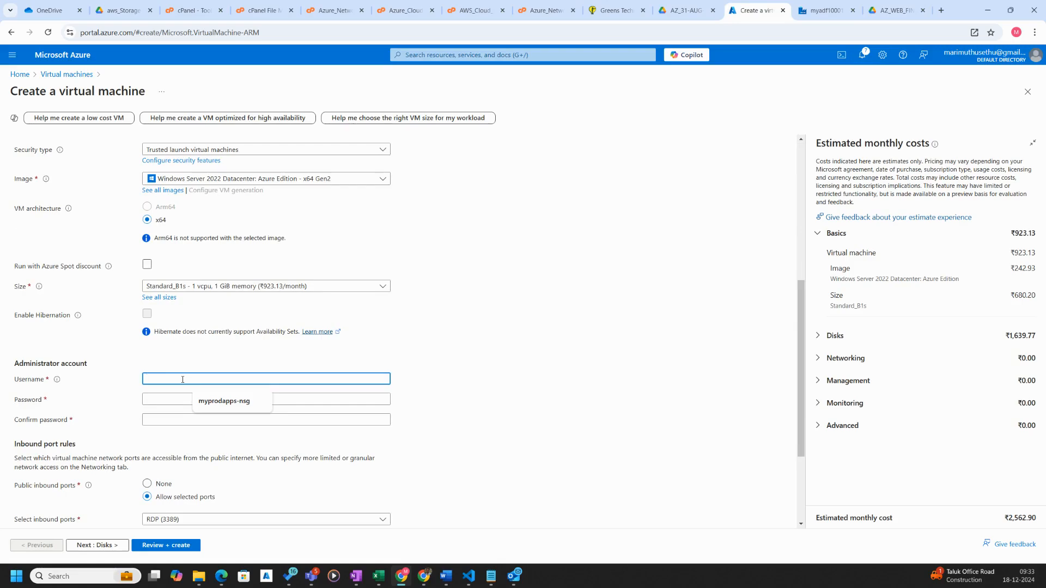
pyautogui.write('marimuthus')
pyautogui.press('Tab')
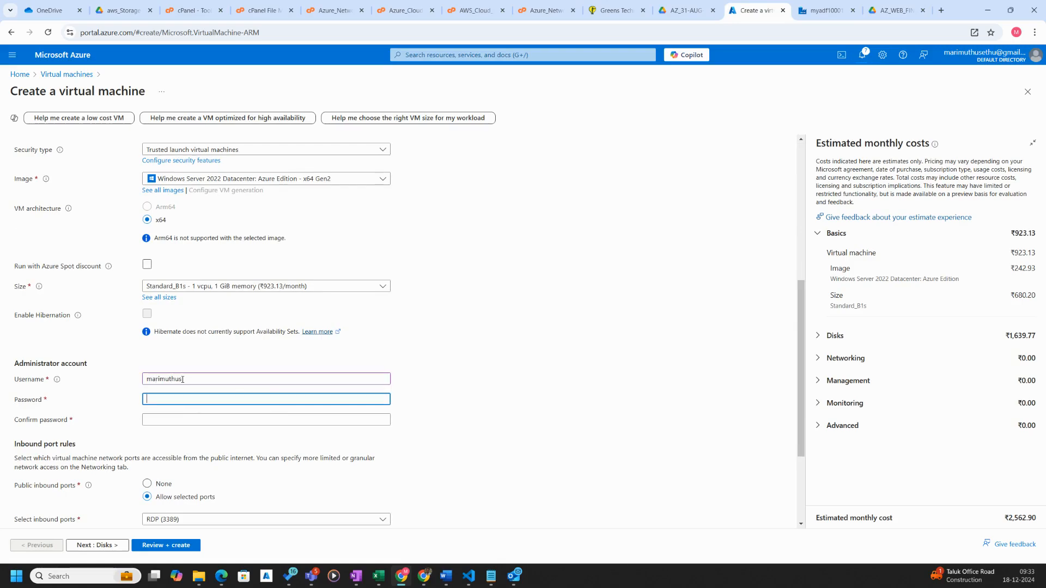
pyautogui.write('••••••••••••')
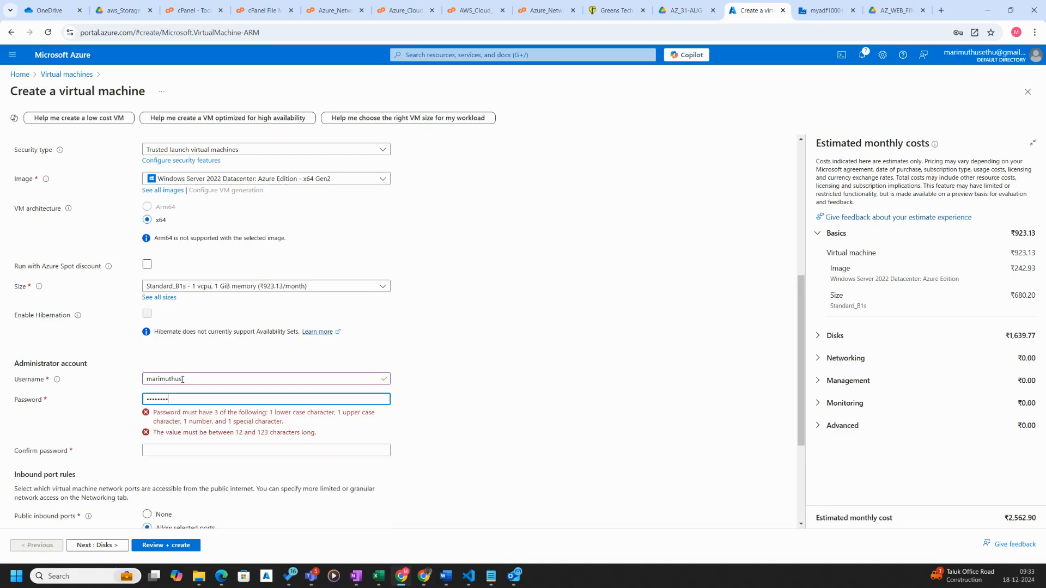
pyautogui.write('•')
pyautogui.press('Tab')
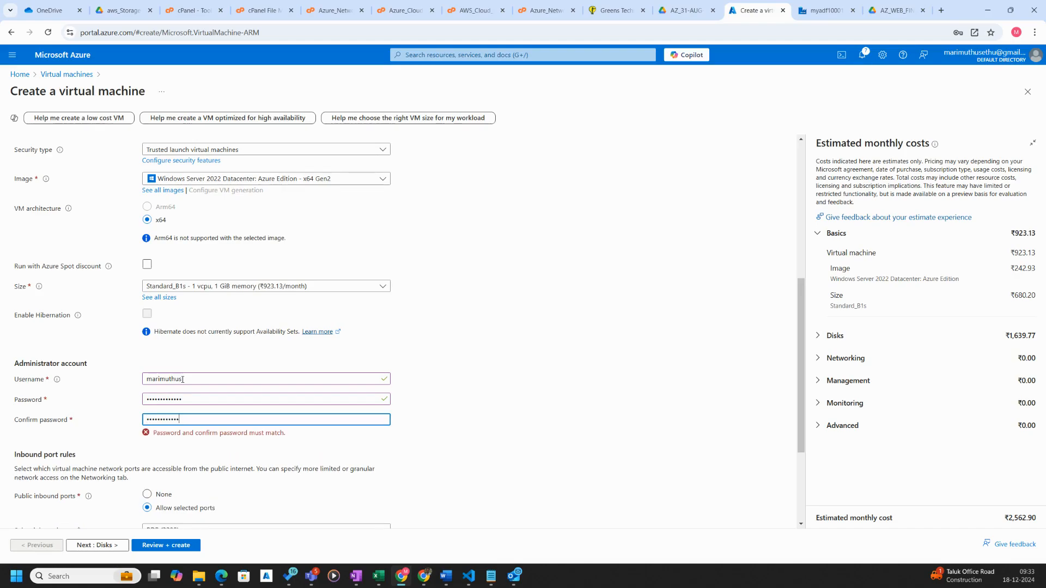
# Step: Set aset-vm002's Public IP to None on the Networking settings
pyautogui.scroll(5, 171, 415)
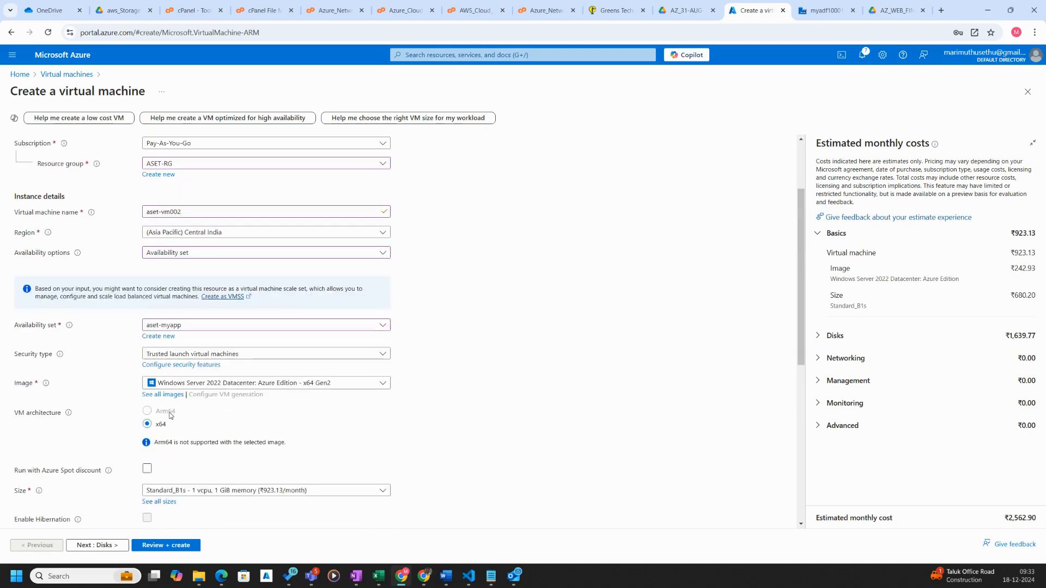
pyautogui.click(93, 144)
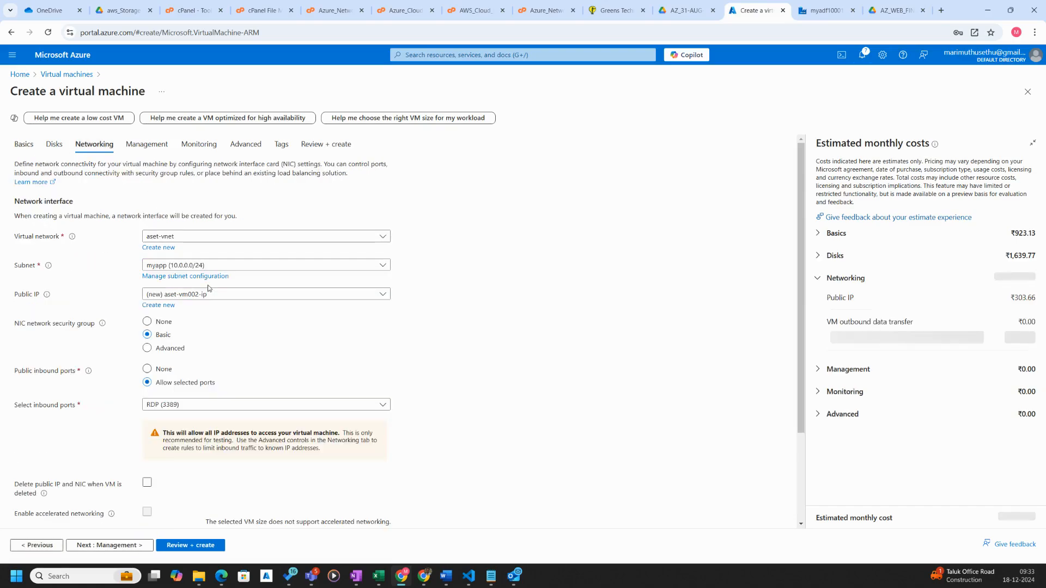
pyautogui.click(205, 294)
pyautogui.click(176, 325)
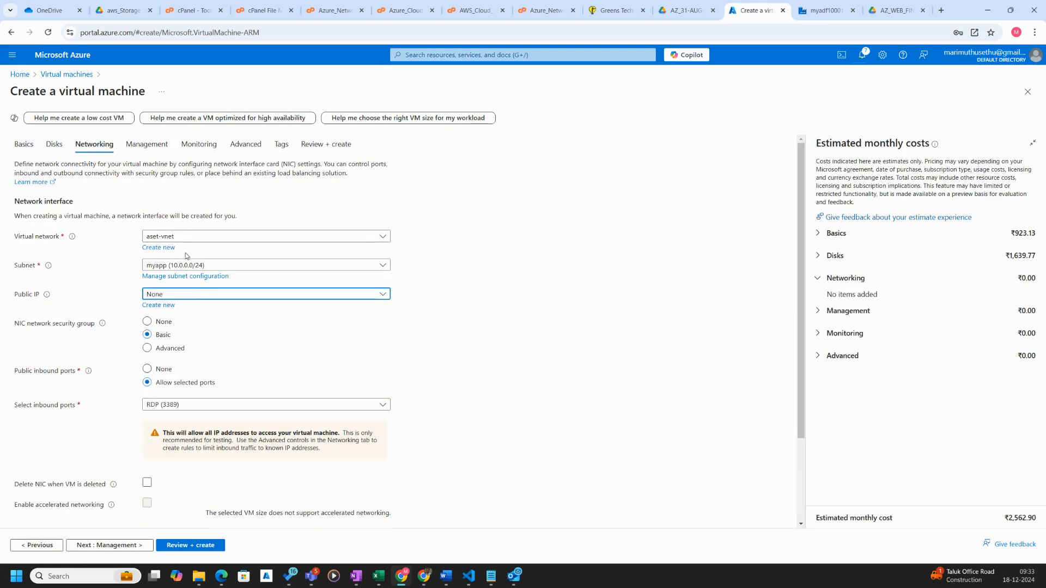
# Step: Validate aset-vm002's configuration and create it in ASET-RG
pyautogui.click(182, 546)
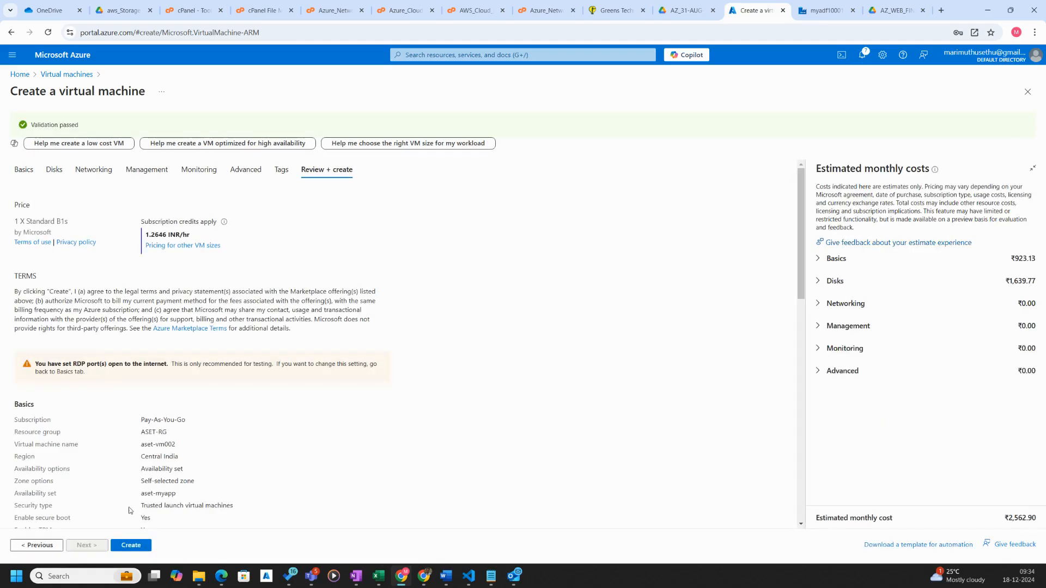
pyautogui.click(136, 547)
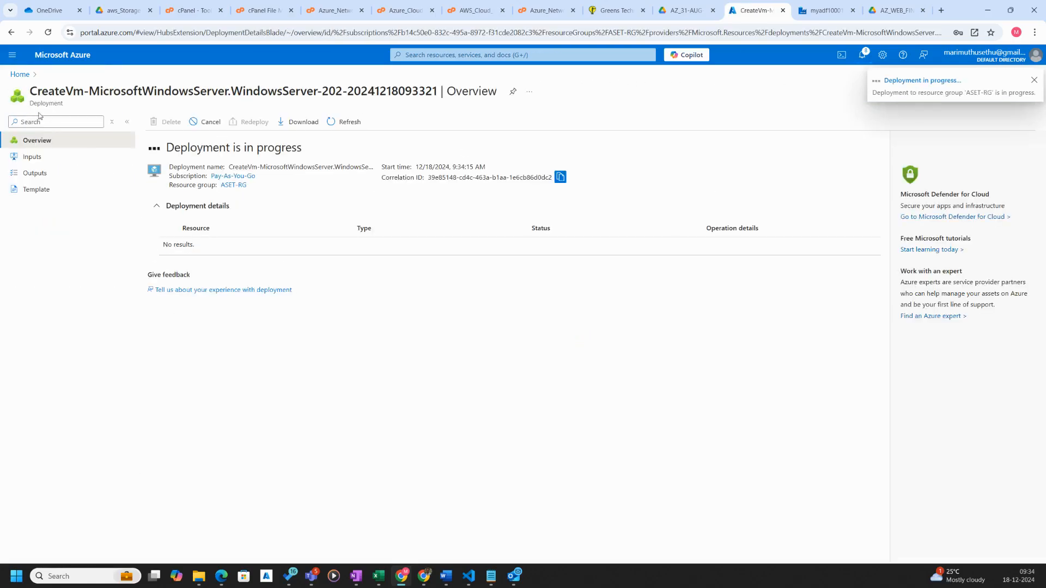
# Step: Start a new Azure virtual machine from the Virtual machines list
pyautogui.click(428, 58)
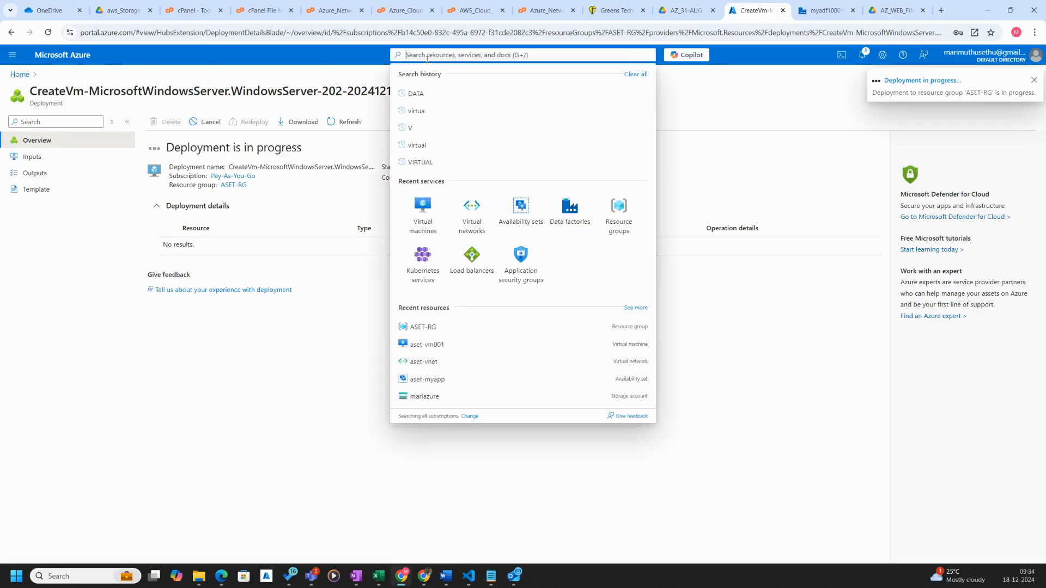
pyautogui.click(416, 212)
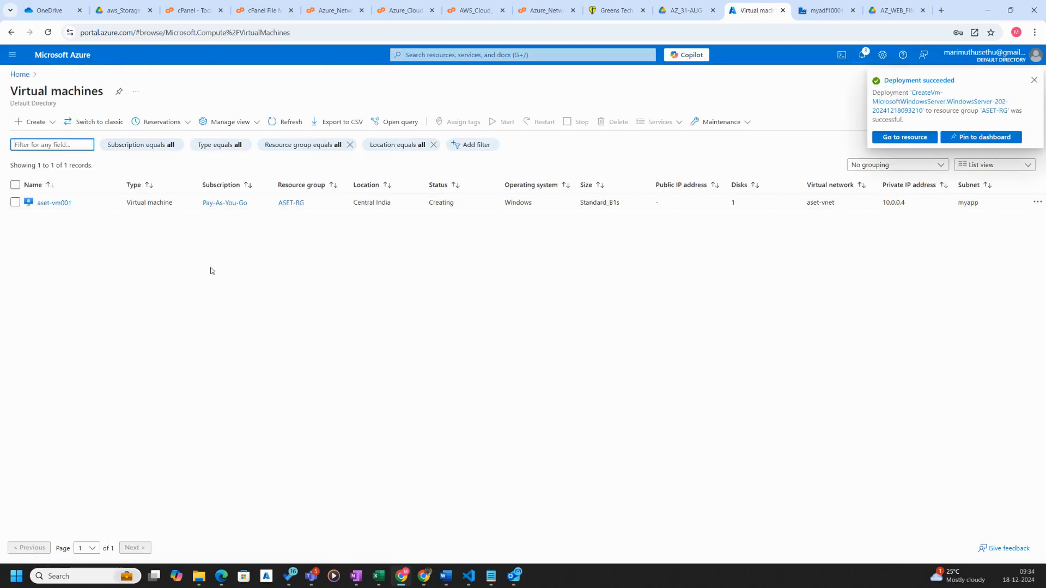
pyautogui.click(30, 121)
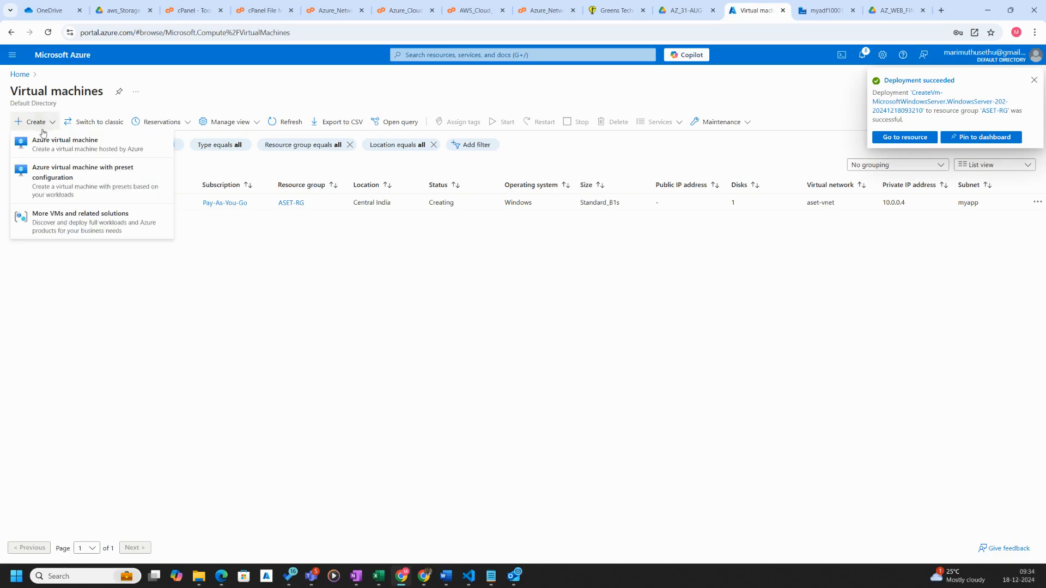
pyautogui.click(49, 142)
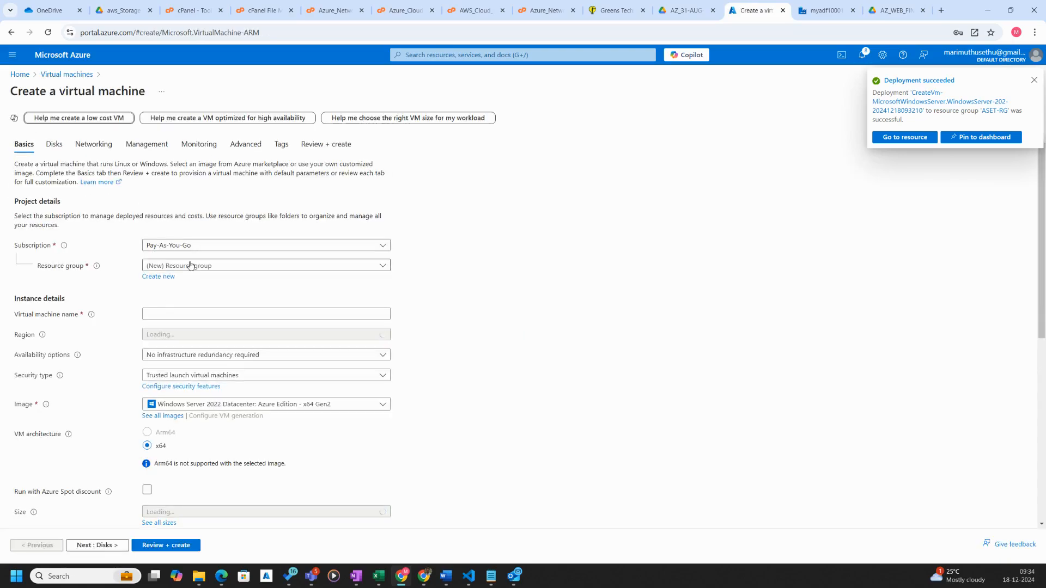
# Step: Name the VM aset-vm003 in ASET-RG and place it in availability set aset-myapp
pyautogui.click(184, 265)
pyautogui.click(186, 301)
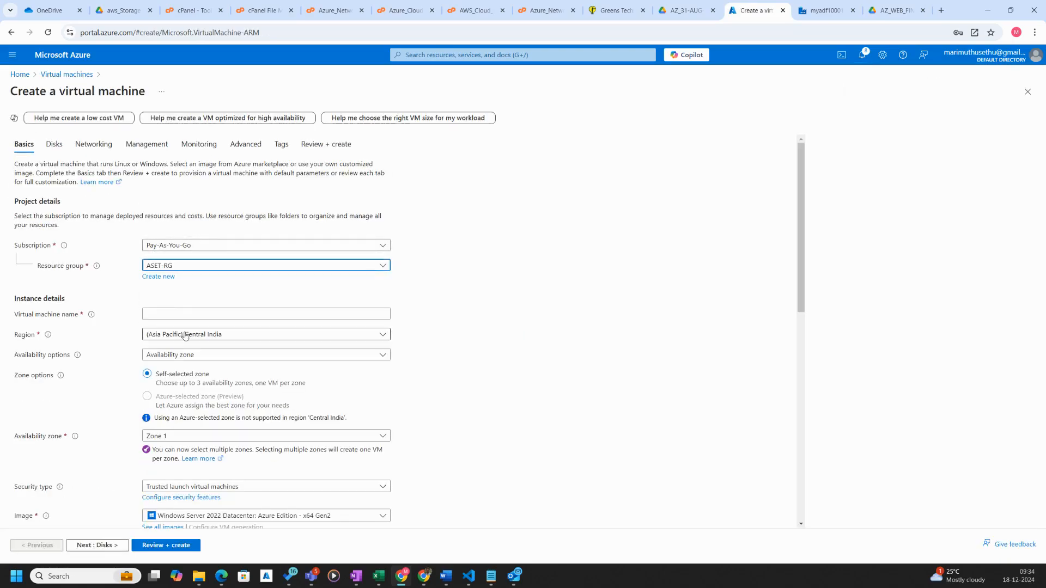
pyautogui.click(184, 314)
pyautogui.write('aset-vm00')
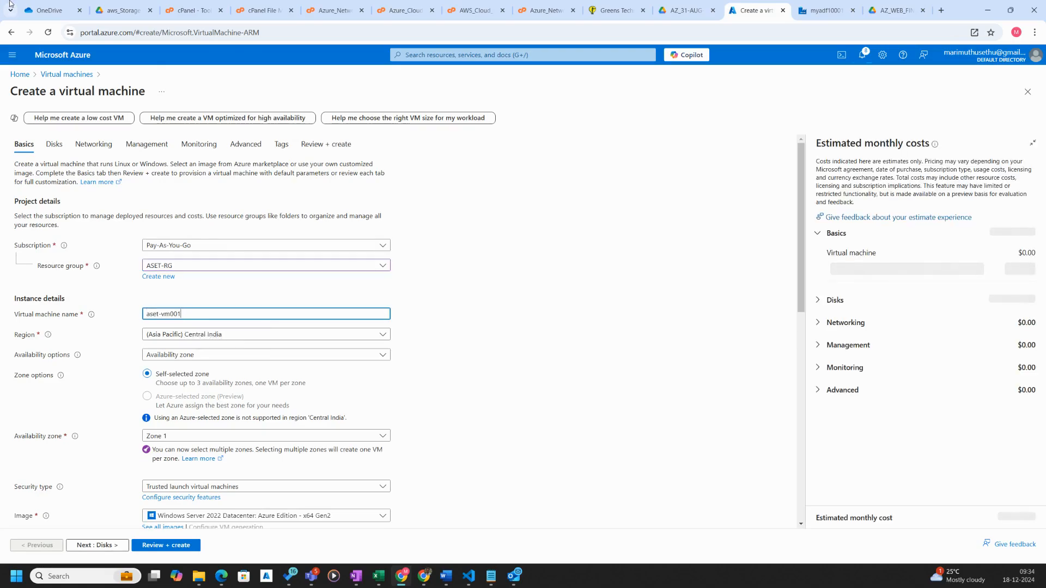
pyautogui.write('3')
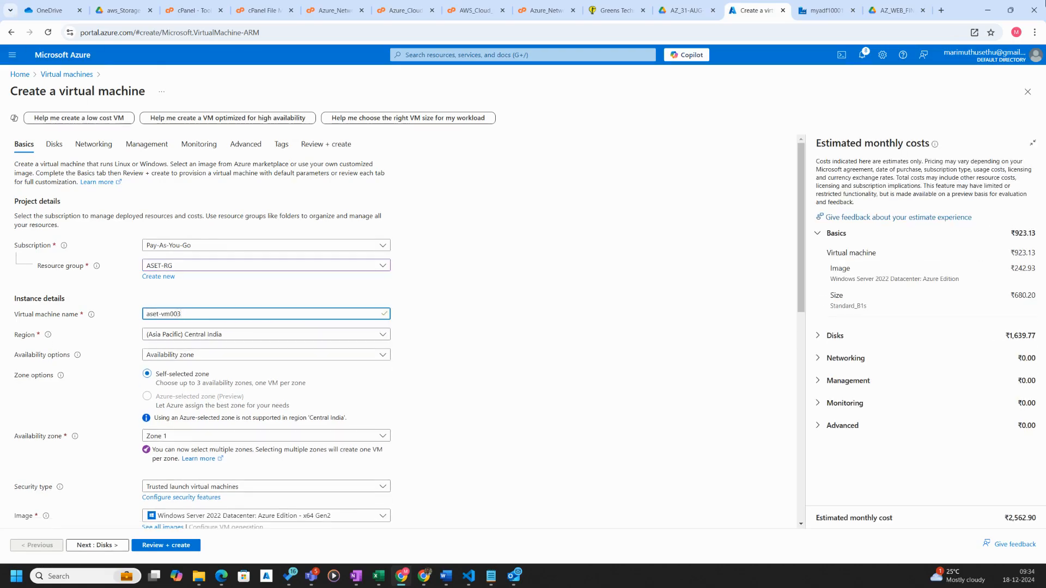
pyautogui.click(206, 357)
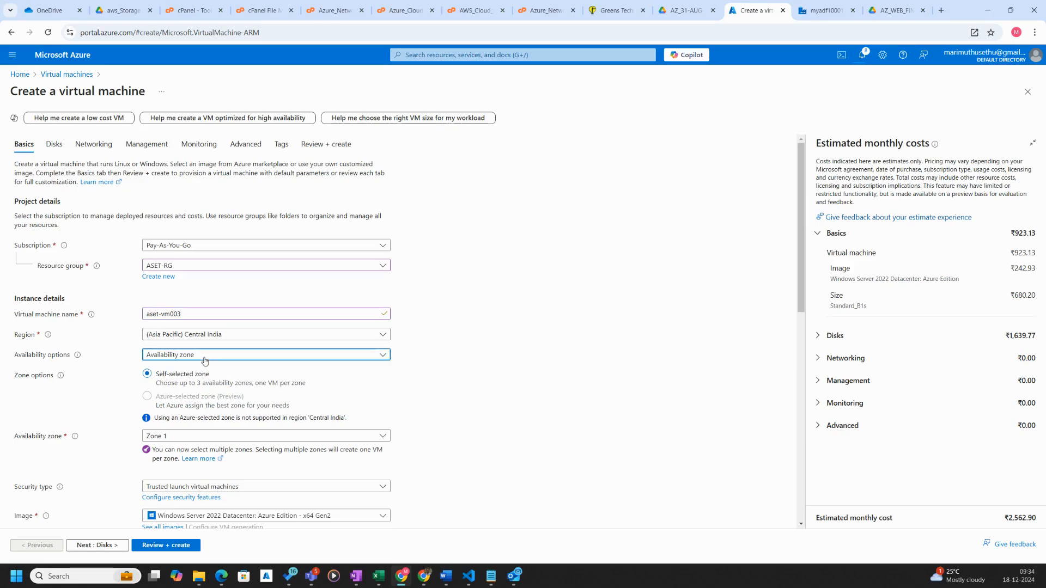
pyautogui.click(174, 450)
pyautogui.scroll(-2, 197, 339)
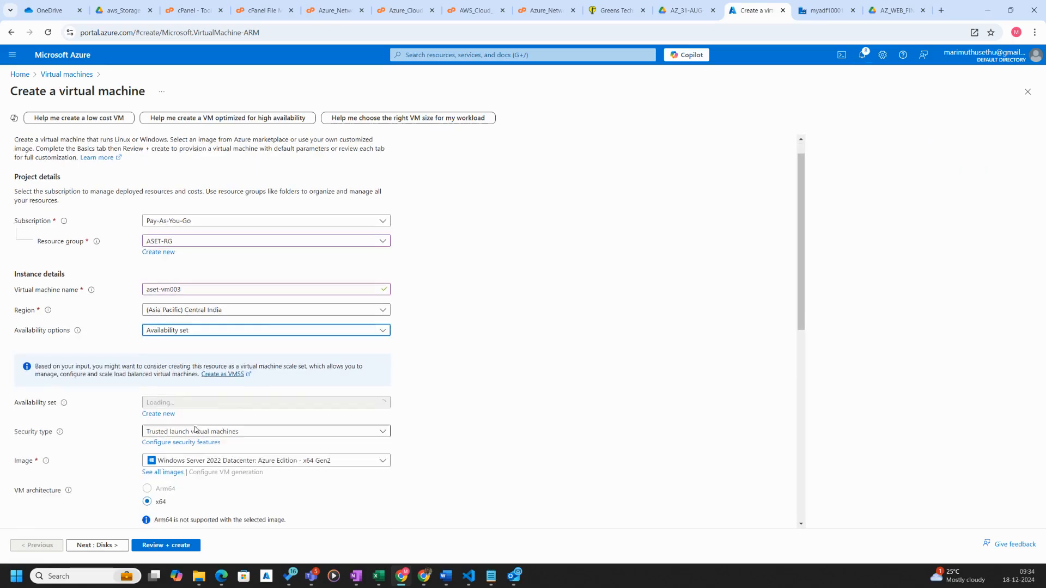
pyautogui.click(197, 325)
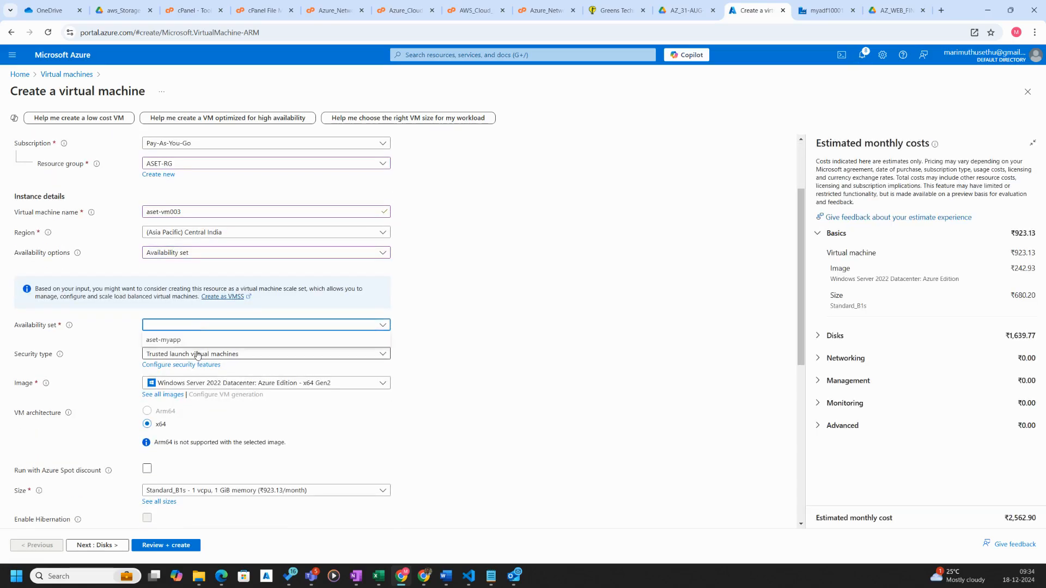
pyautogui.click(207, 340)
pyautogui.scroll(-4, 223, 355)
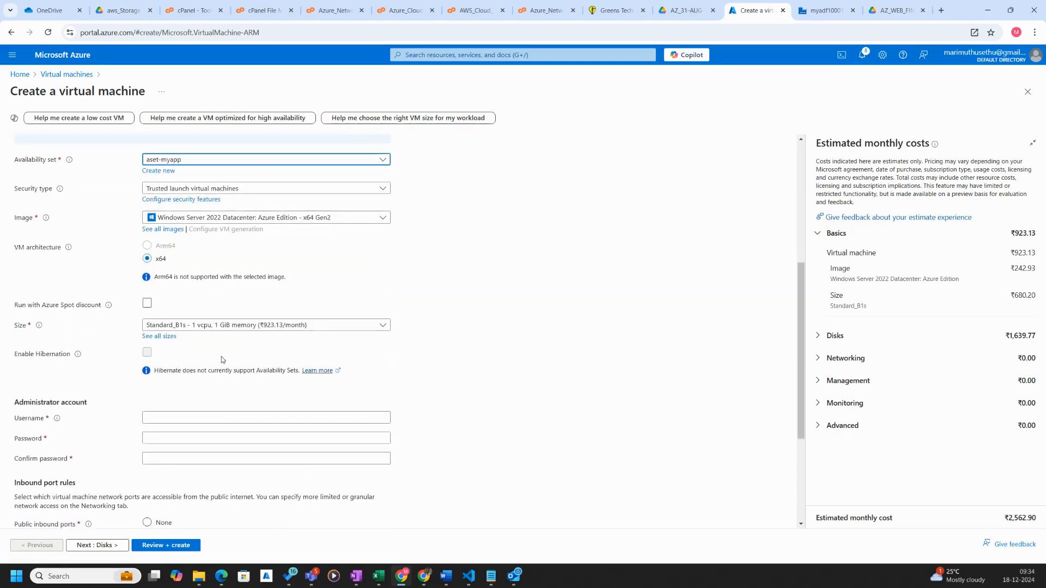
# Step: Enter the administrator username, password and password confirmation for aset-vm003
pyautogui.click(186, 380)
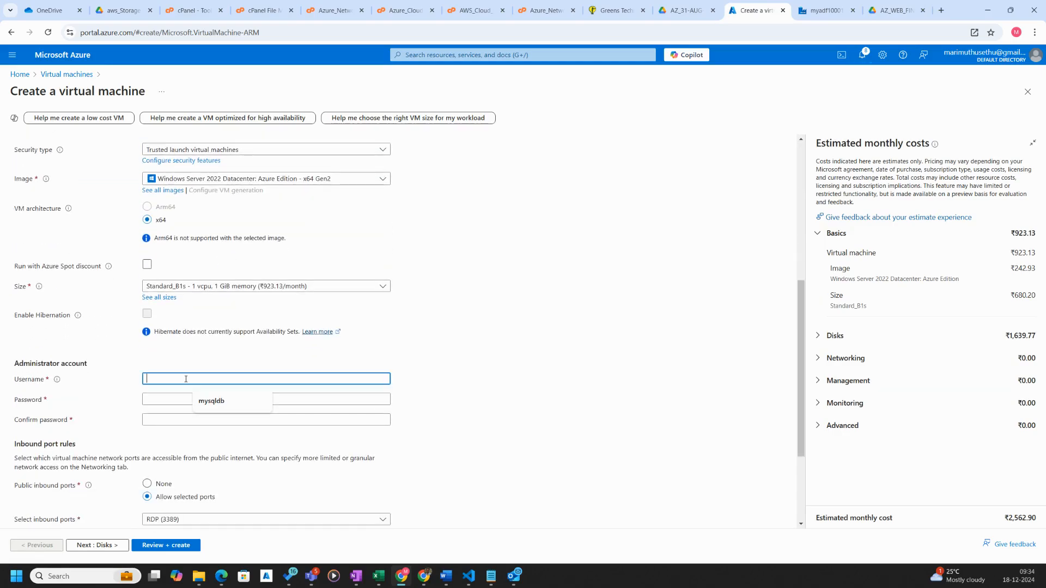
pyautogui.write('marimuthus')
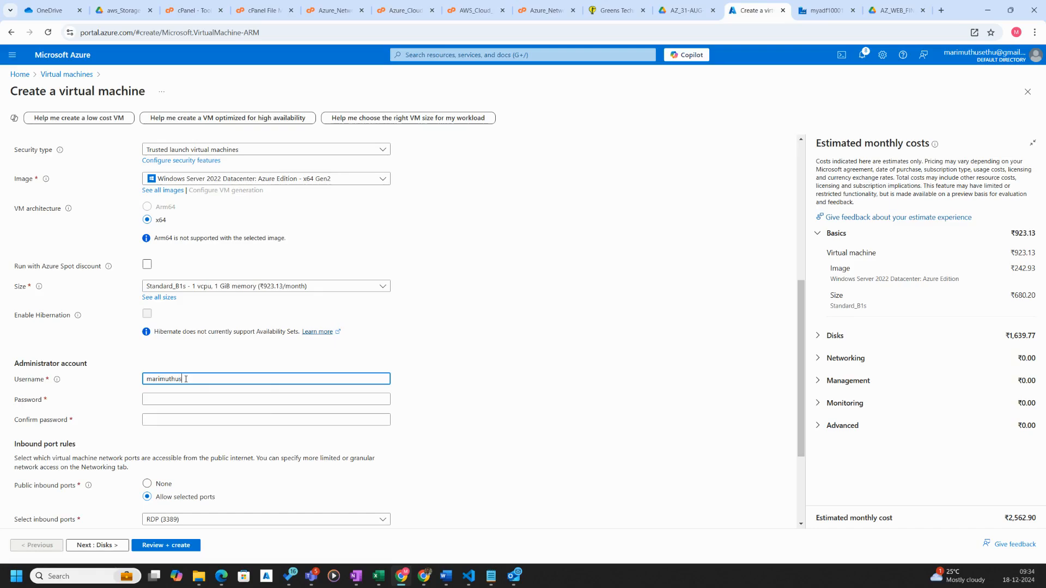
pyautogui.press('Tab')
pyautogui.write('***')
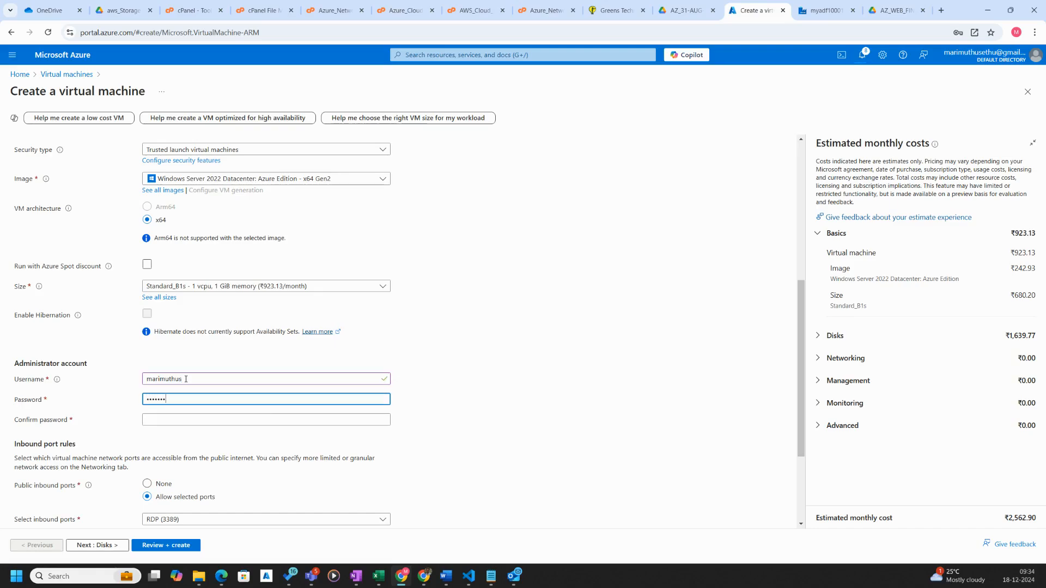
pyautogui.write('**')
pyautogui.press('Tab')
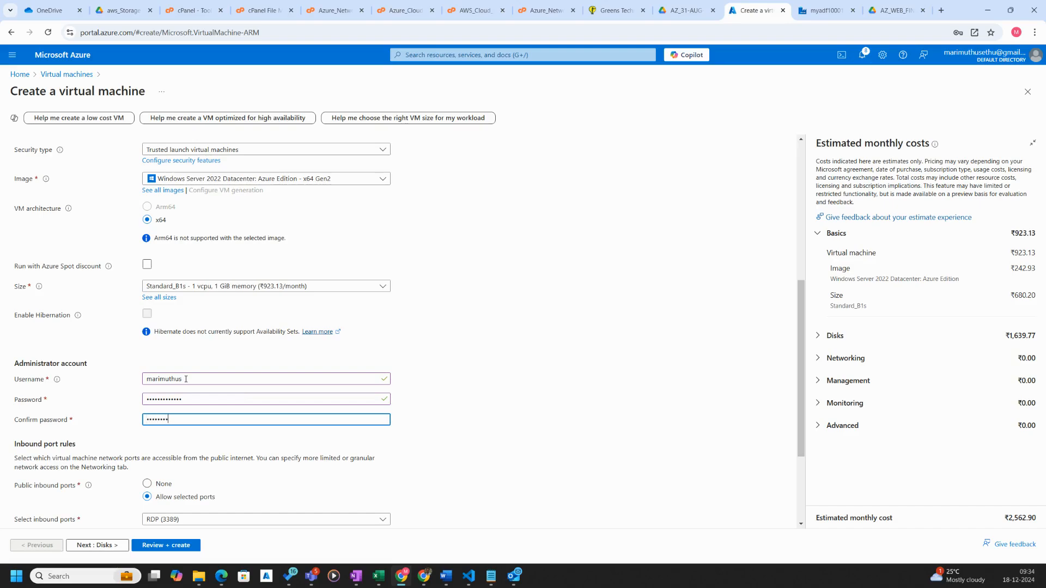
pyautogui.write('************')
pyautogui.scroll(5, 259, 438)
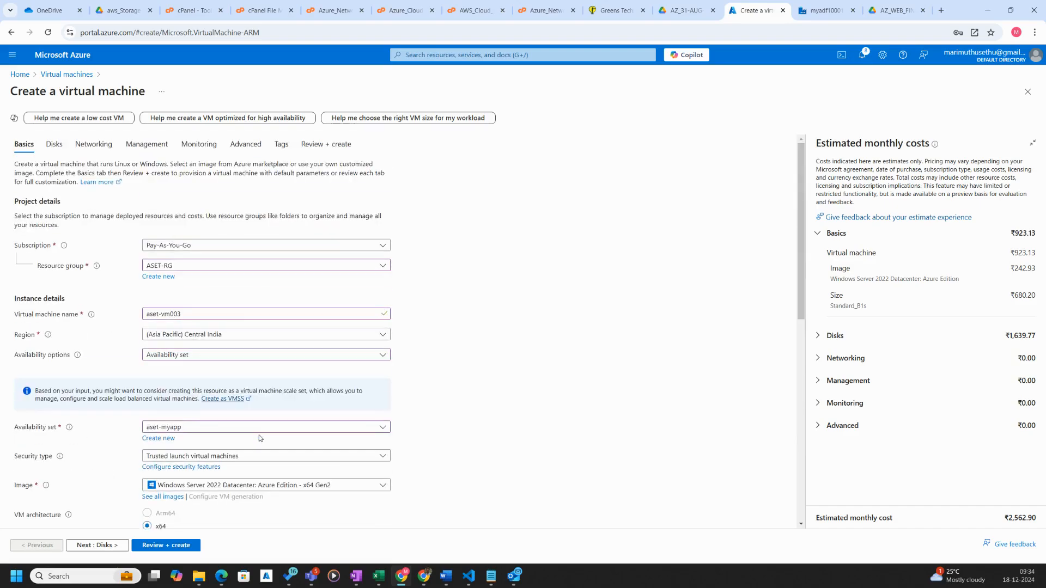
# Step: Set aset-vm003's Public IP to None, pass validation, and create it
pyautogui.click(94, 144)
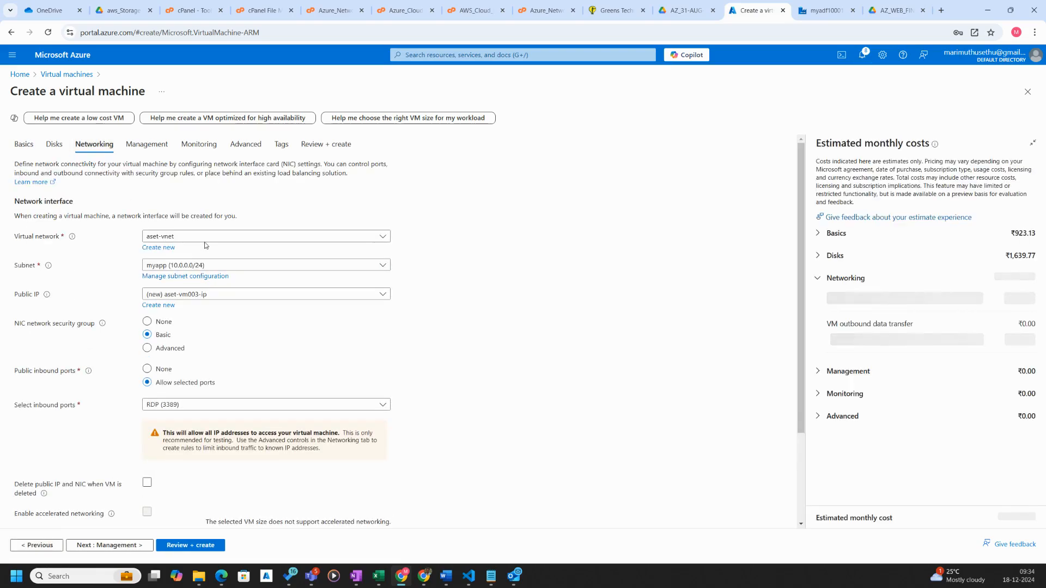
pyautogui.click(206, 294)
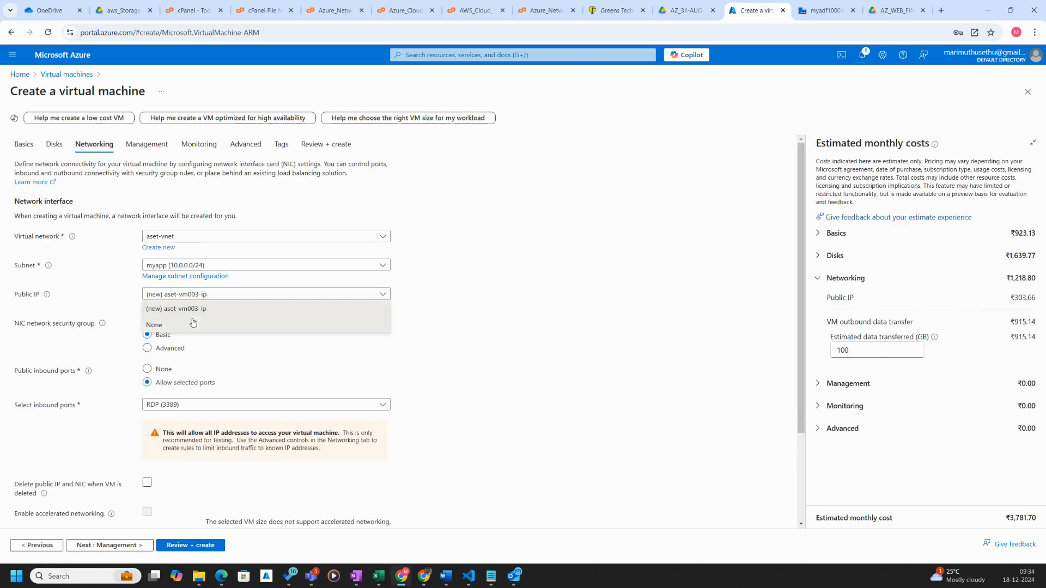
pyautogui.click(196, 322)
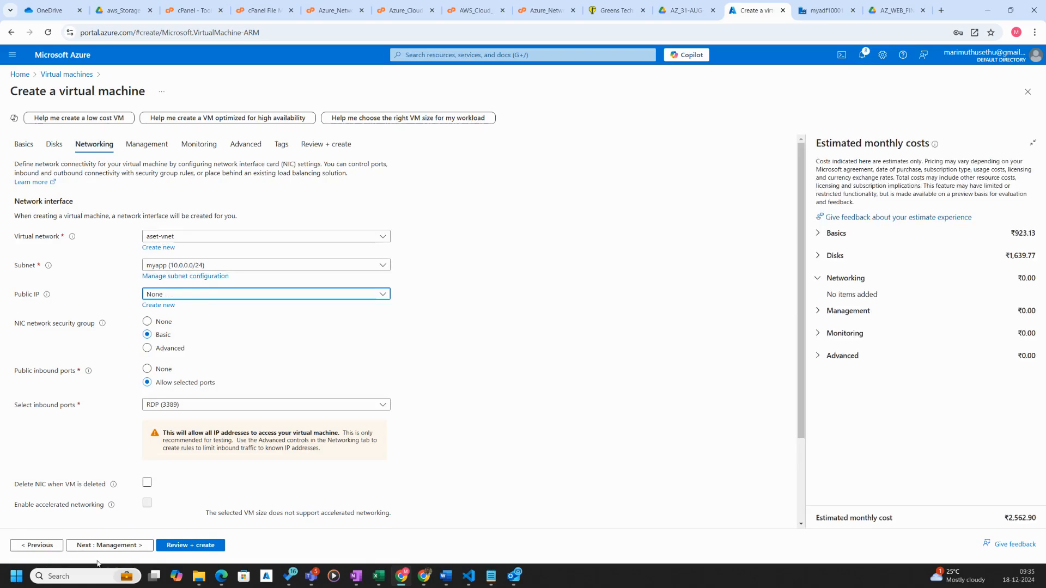
pyautogui.click(169, 547)
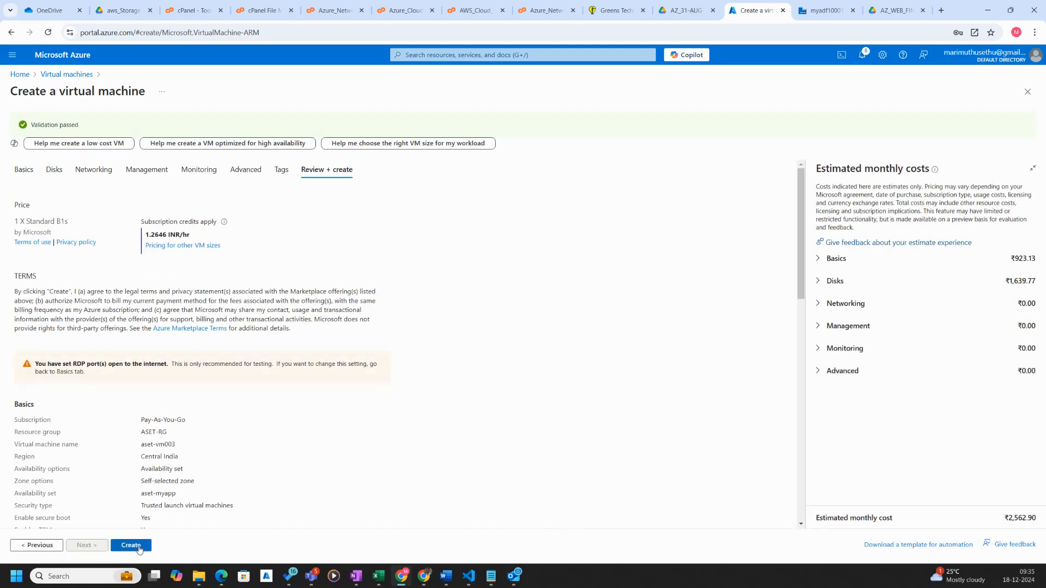
pyautogui.click(140, 547)
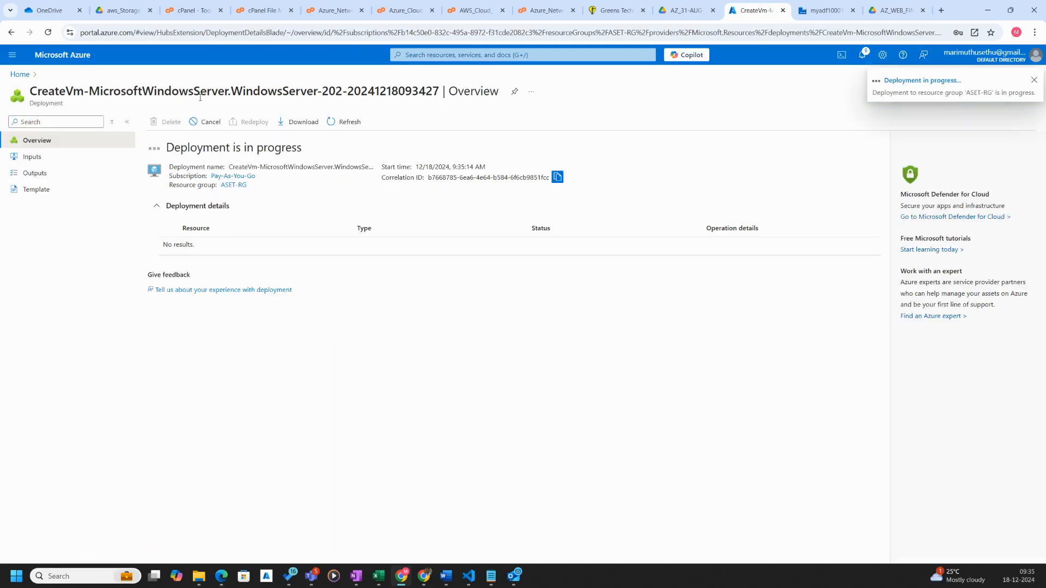
# Step: Start a fourth Azure virtual machine from the Virtual machines list
pyautogui.click(420, 54)
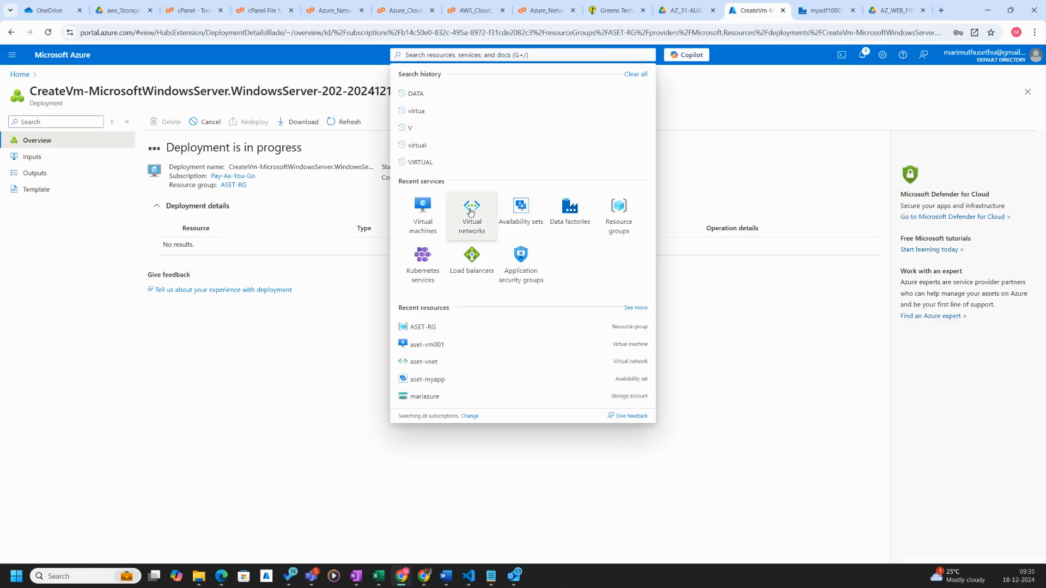
pyautogui.click(434, 227)
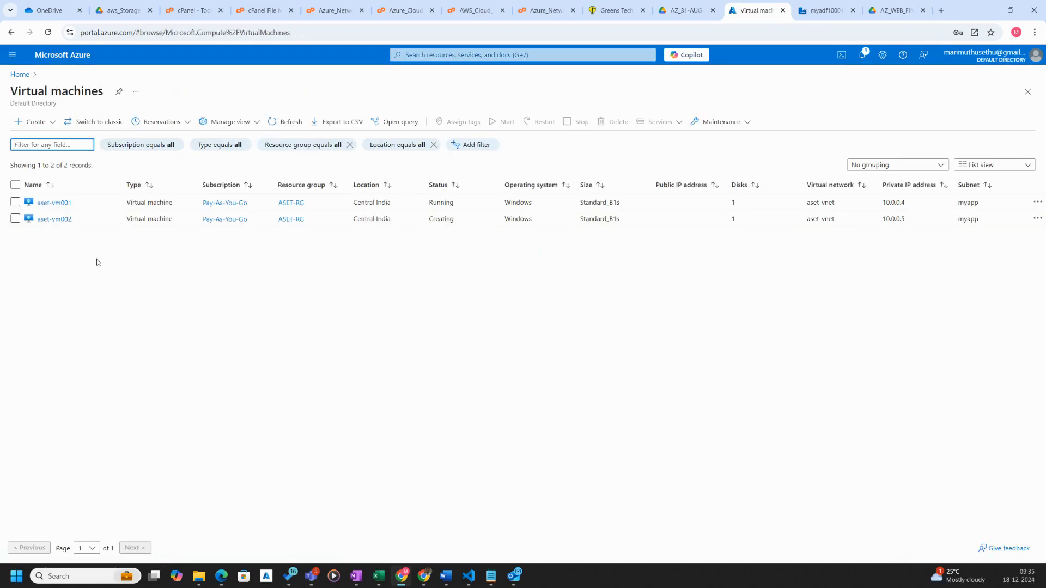
pyautogui.click(34, 121)
pyautogui.click(43, 143)
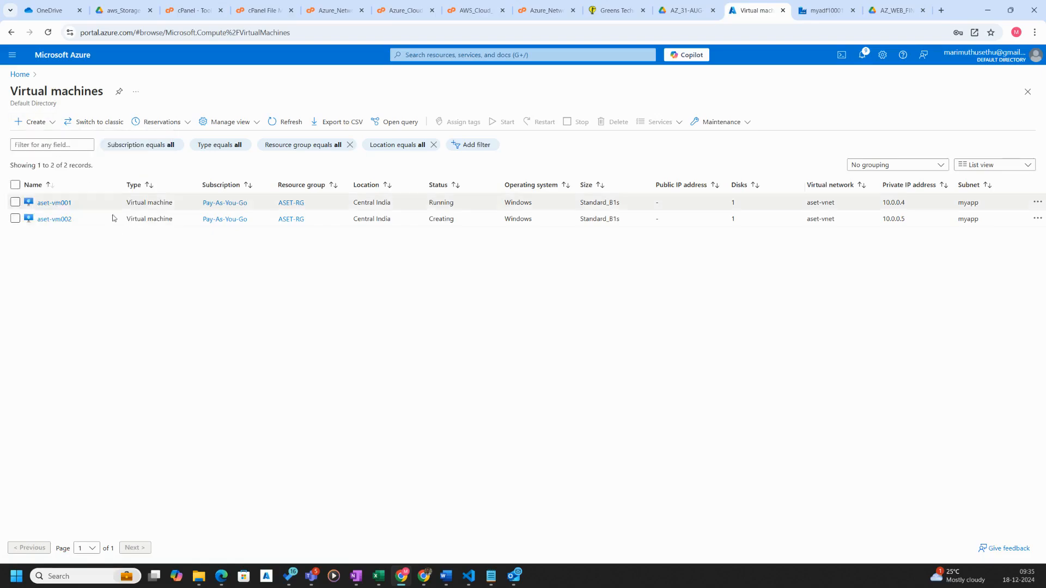
# Step: Put the new VM in ASET-RG with a suggested name and availability set aset-myapp
pyautogui.click(213, 266)
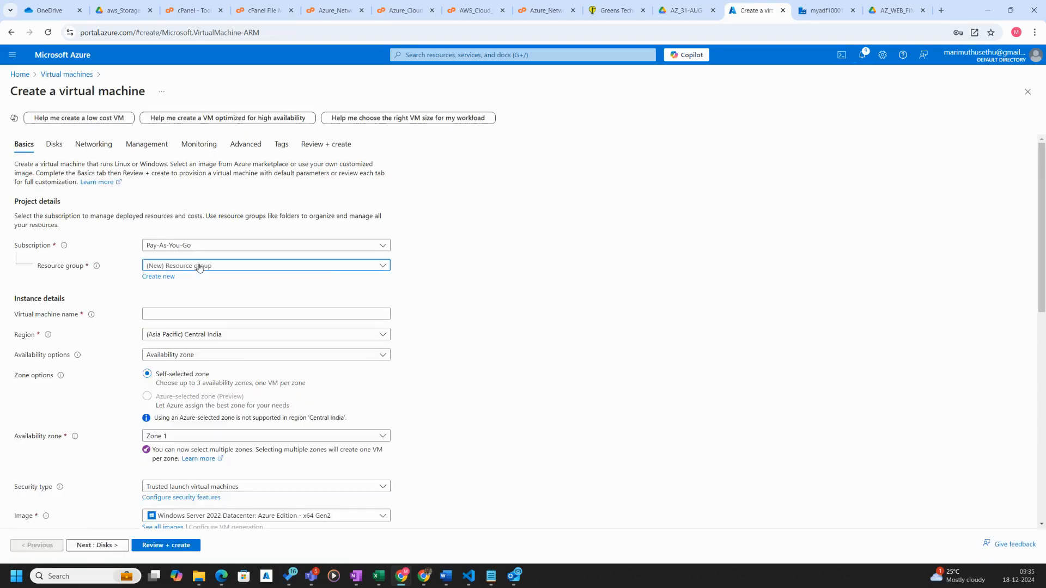
pyautogui.click(179, 300)
pyautogui.click(193, 313)
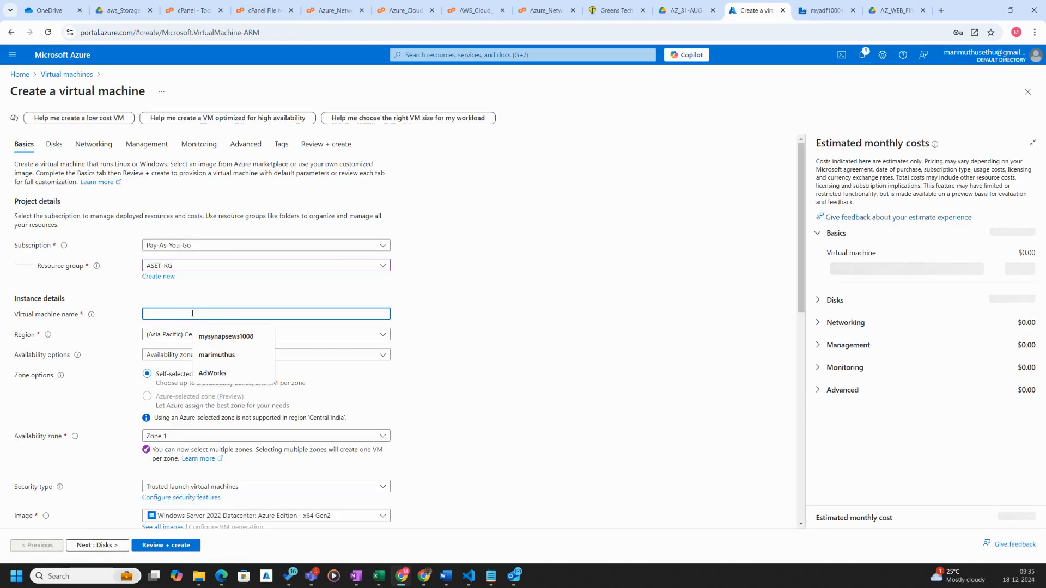
pyautogui.click(195, 356)
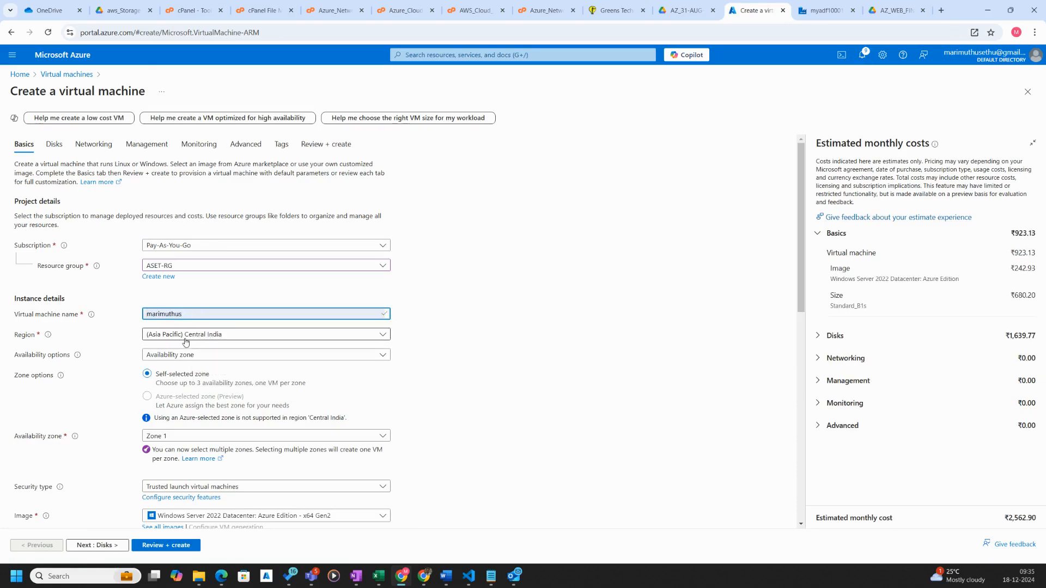
pyautogui.click(195, 357)
pyautogui.click(196, 444)
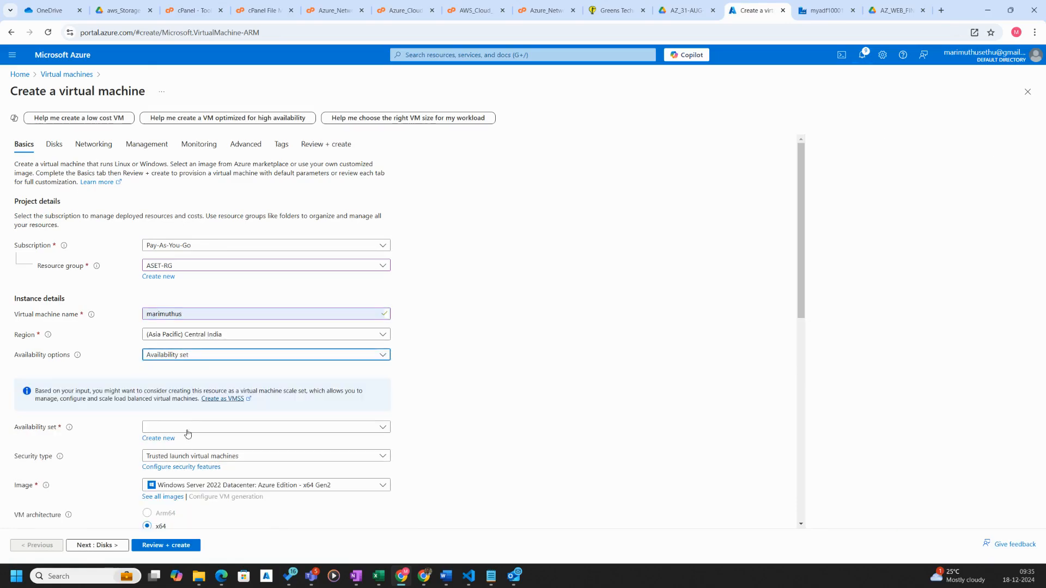
pyautogui.scroll(-1, 197, 417)
pyautogui.click(197, 376)
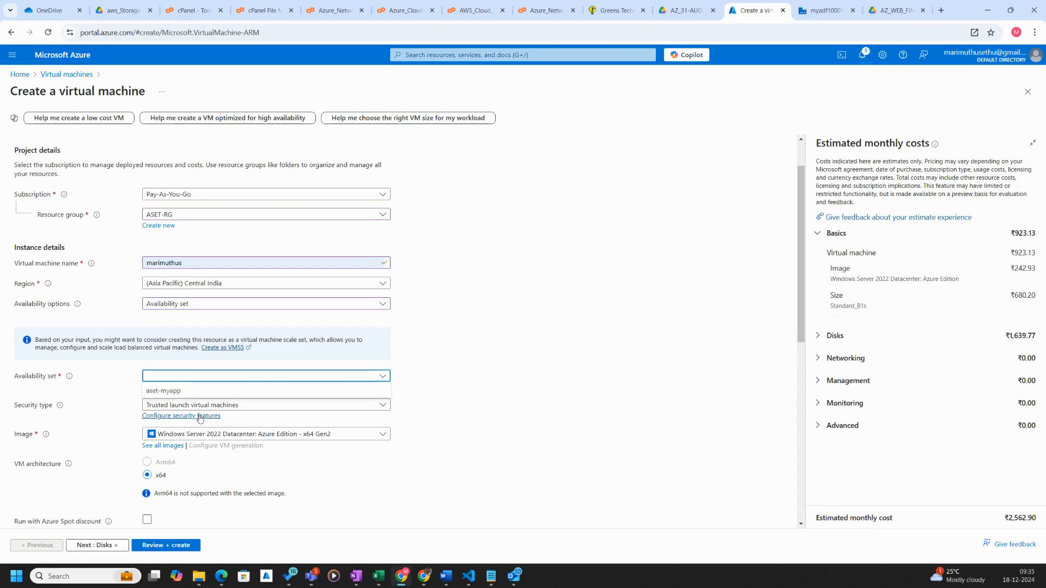
pyautogui.click(173, 391)
# Step: Enter the administrator username and password for the new VM
pyautogui.scroll(-2, 201, 358)
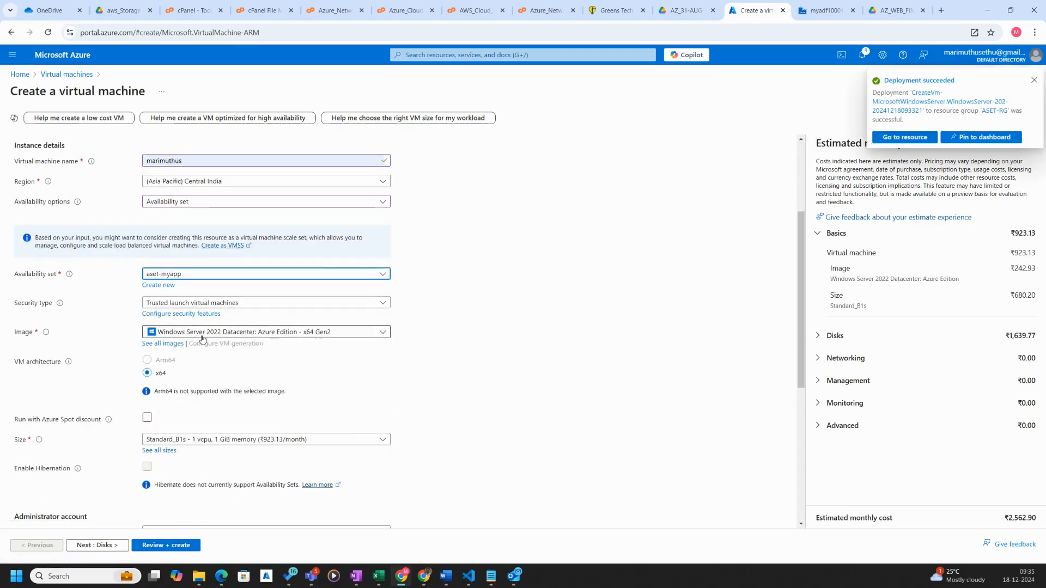
pyautogui.scroll(-2, 205, 407)
pyautogui.click(197, 431)
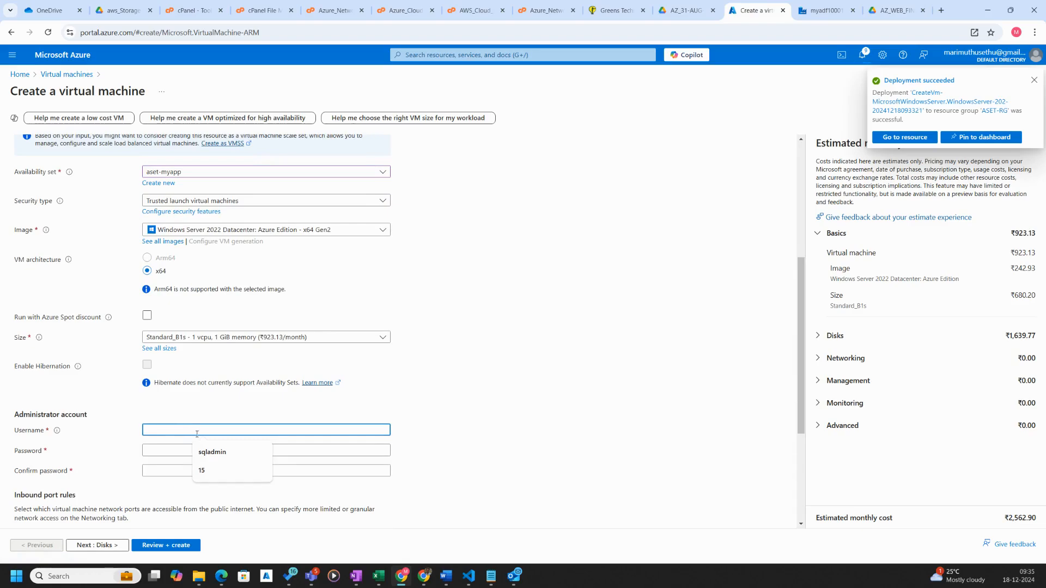
pyautogui.write('marimuthus')
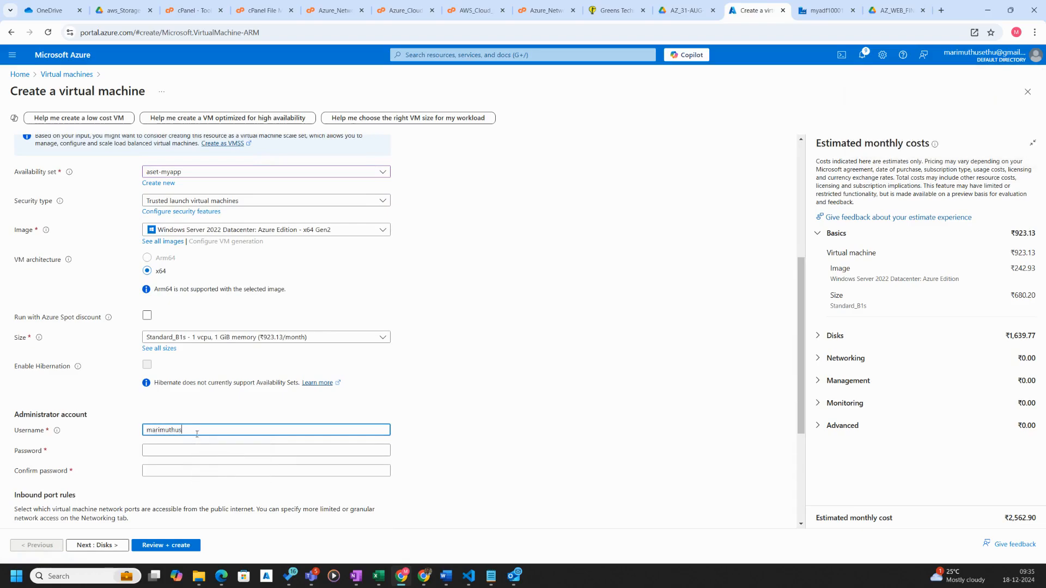
pyautogui.press('Tab')
pyautogui.write('*******')
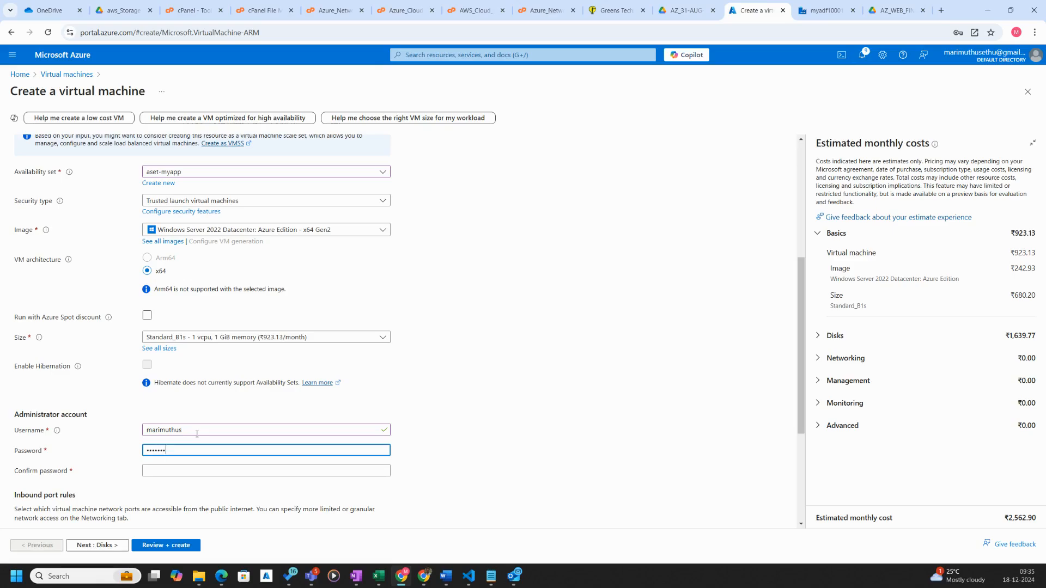
pyautogui.write('****')
pyautogui.press('Tab')
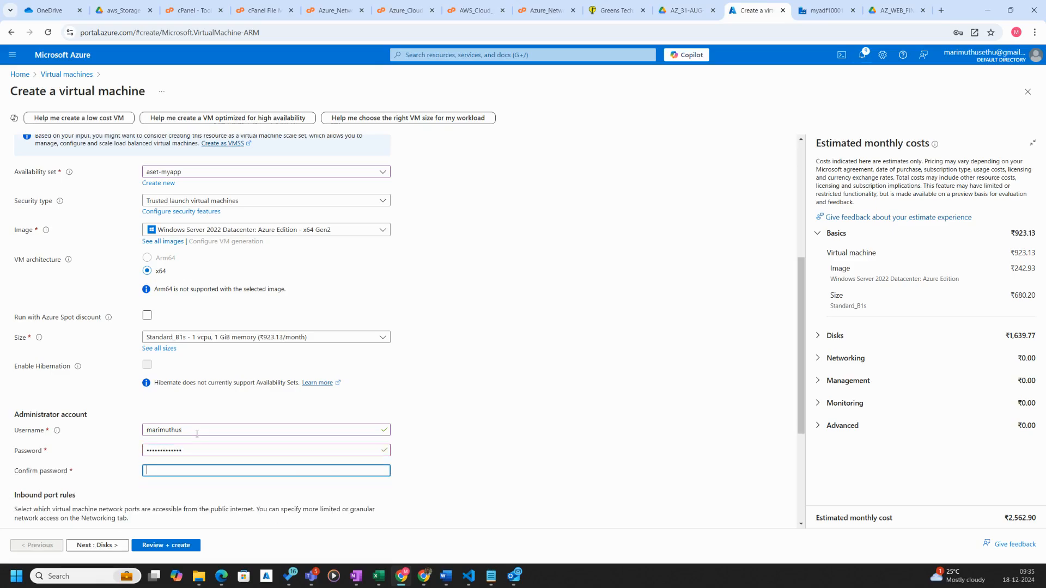
pyautogui.write('*************')
# Step: On the VM's Networking settings, set Public IP to None
pyautogui.scroll(5, 152, 185)
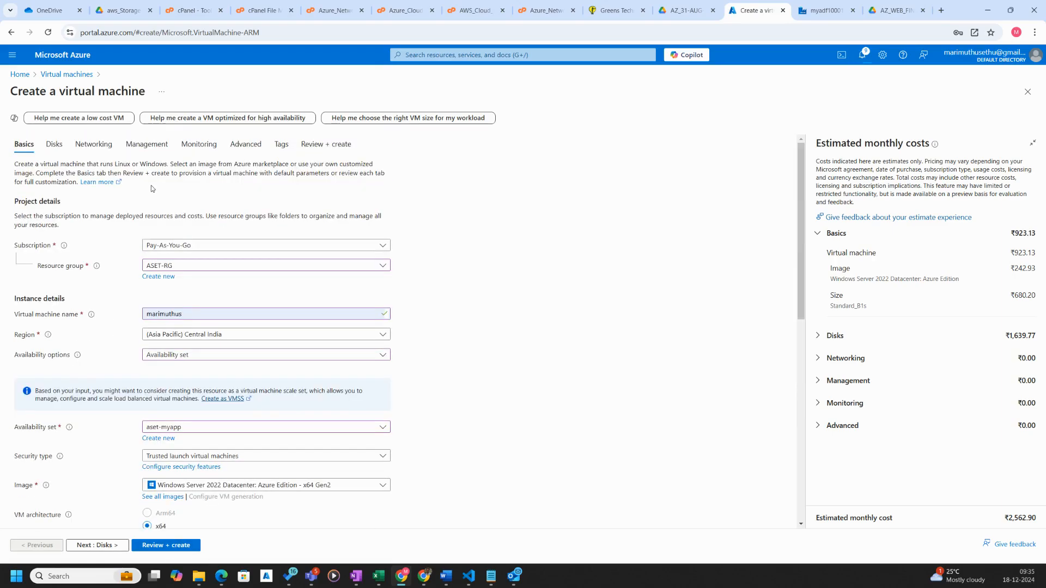
pyautogui.click(93, 145)
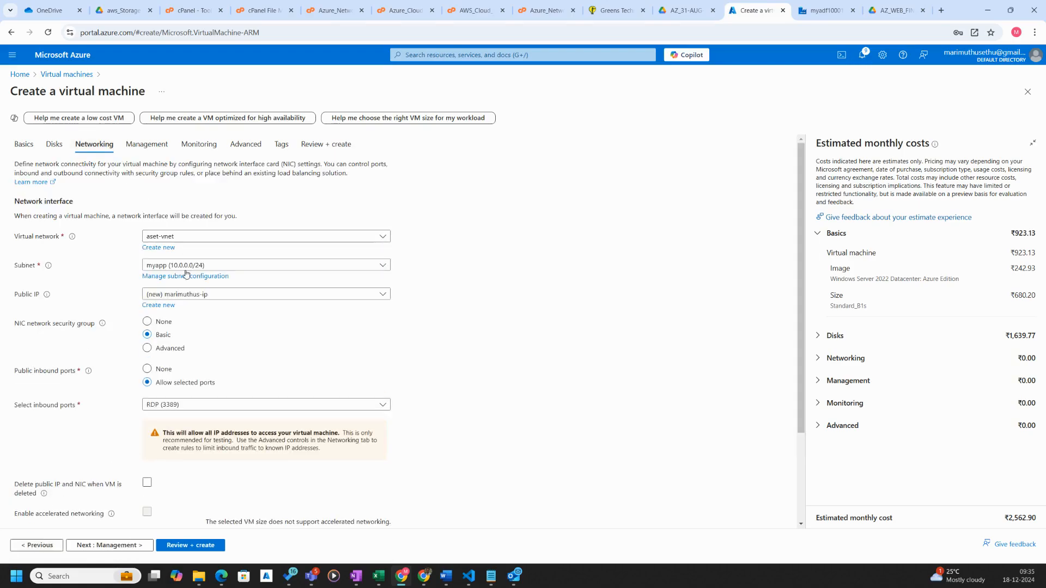
pyautogui.click(219, 294)
pyautogui.click(194, 323)
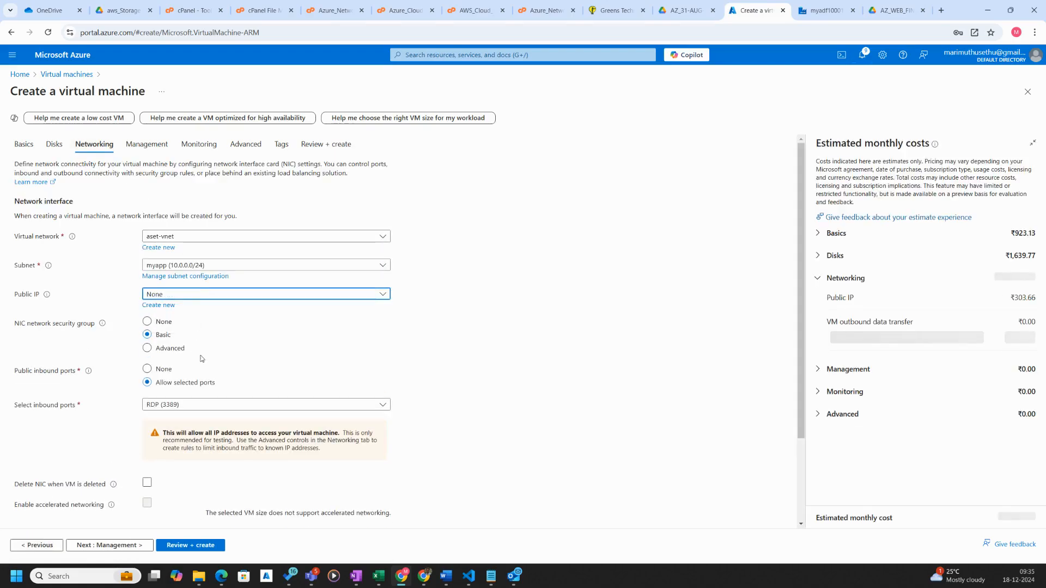
# Step: Validate and create the virtual machine, then check the deployment notifications
pyautogui.click(188, 545)
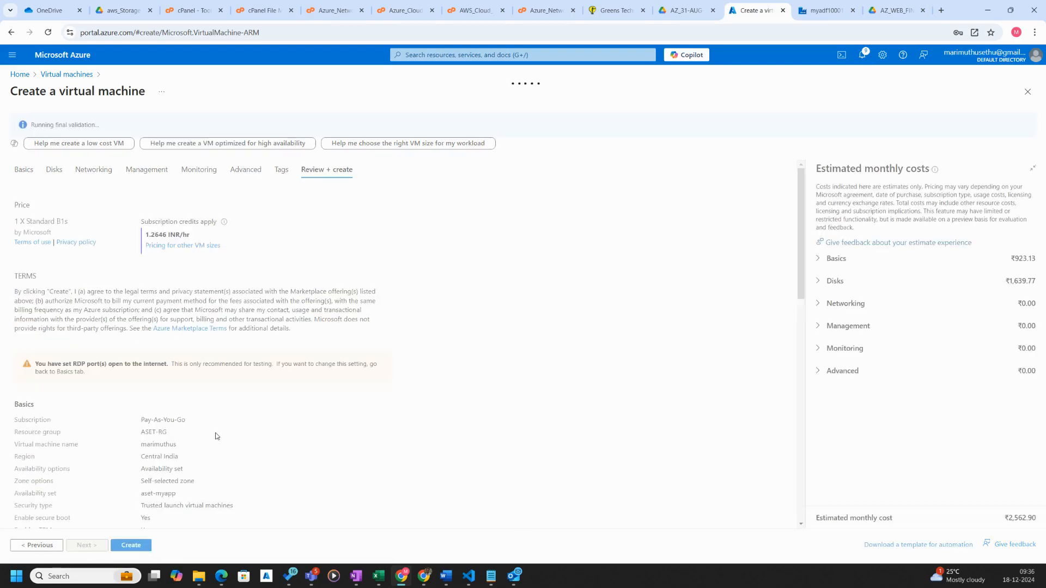
pyautogui.click(137, 549)
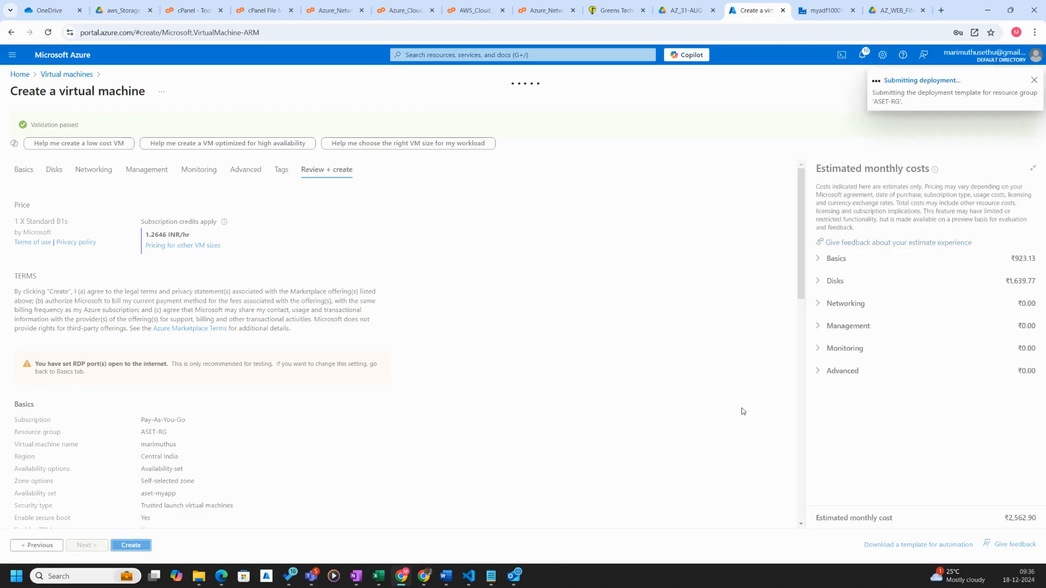
pyautogui.click(862, 57)
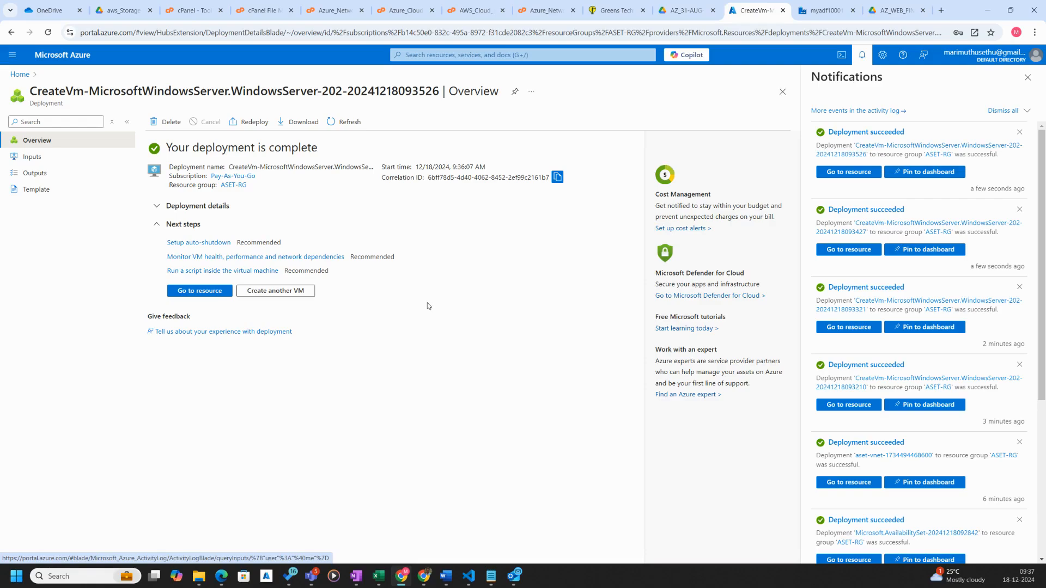
# Step: Return to the portal Home page and open the Availability sets list
pyautogui.click(19, 78)
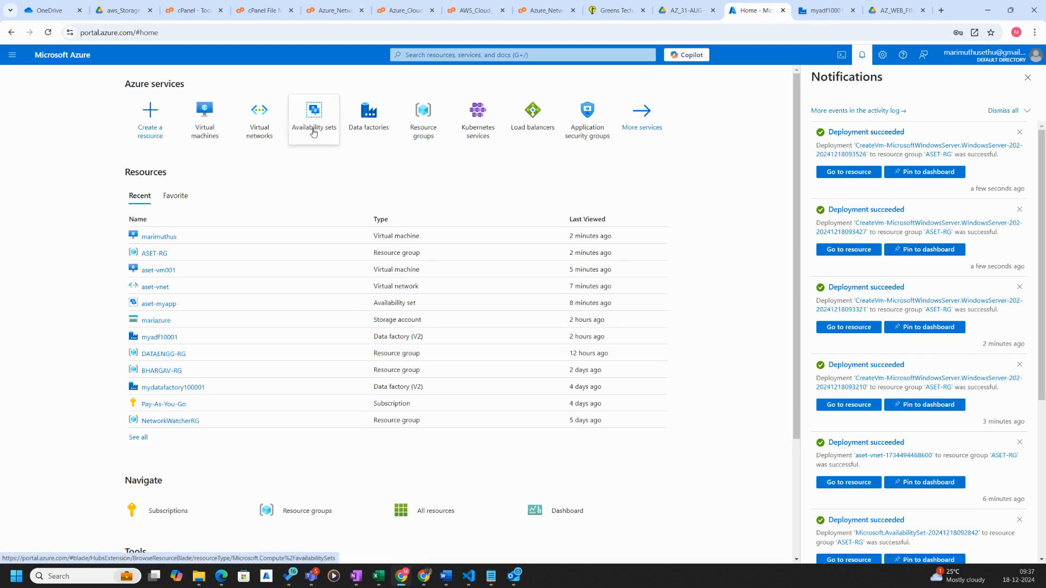
pyautogui.click(313, 132)
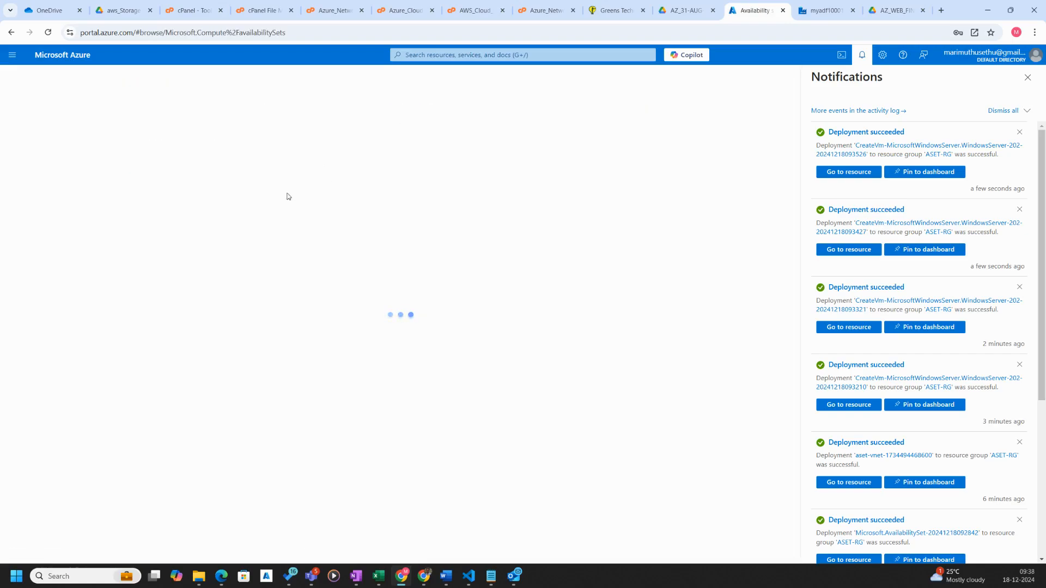
# Step: Check aset-myapp's four running VMs across fault and update domains, then return to the OneNote lab notes
pyautogui.click(1028, 77)
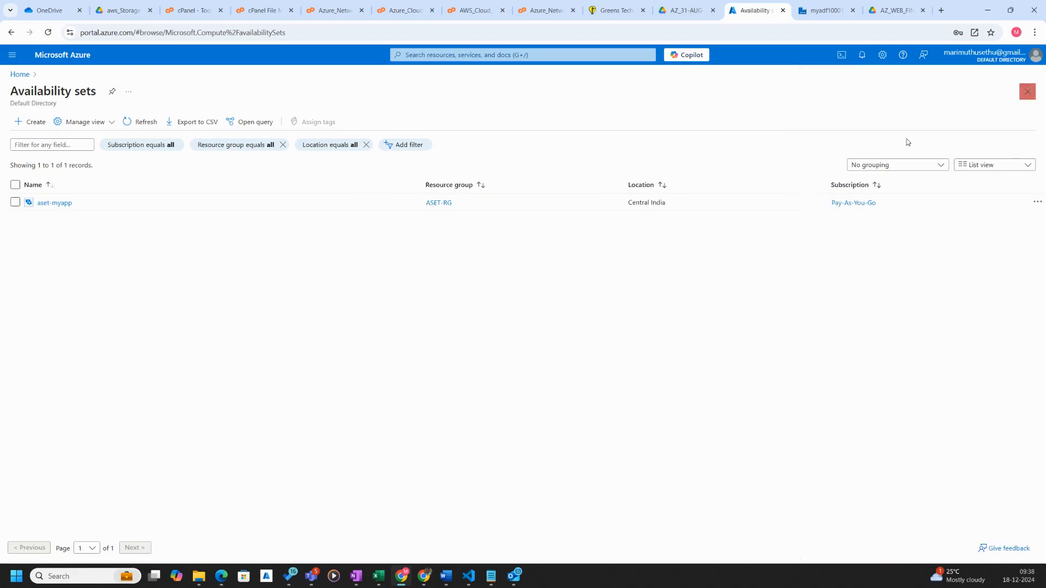
pyautogui.click(55, 203)
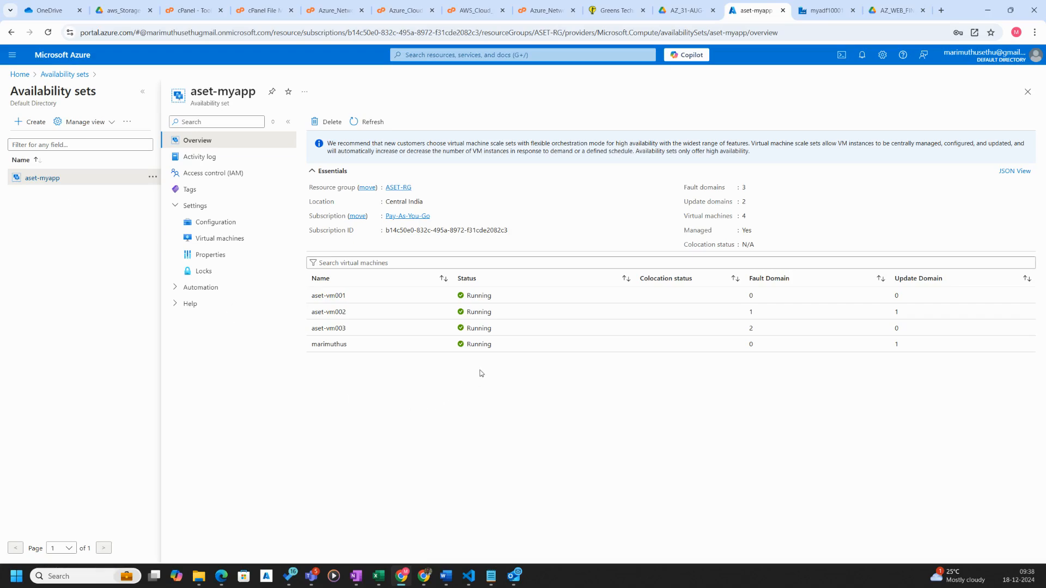
pyautogui.click(338, 348)
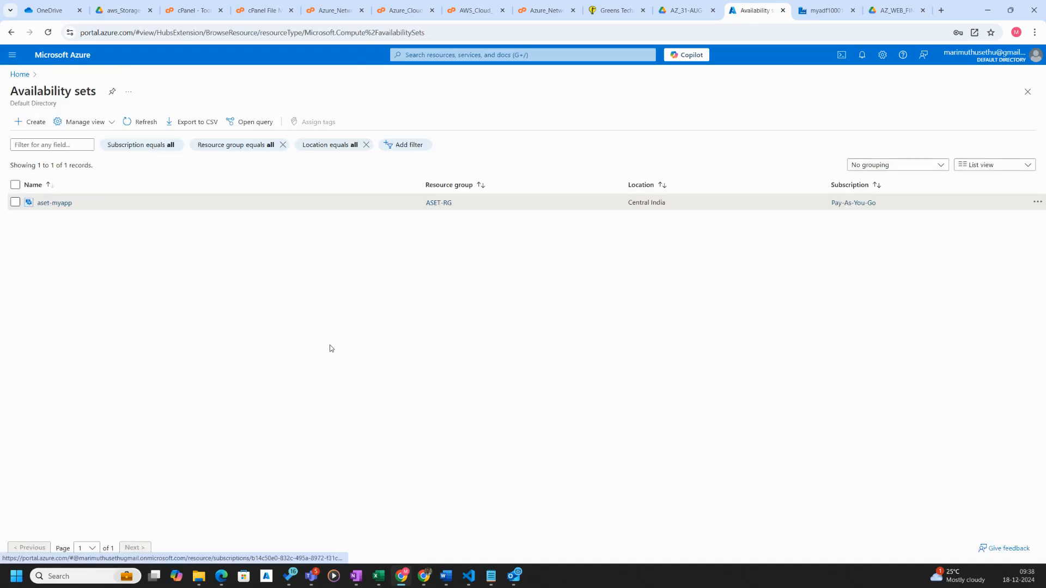
pyautogui.click(52, 207)
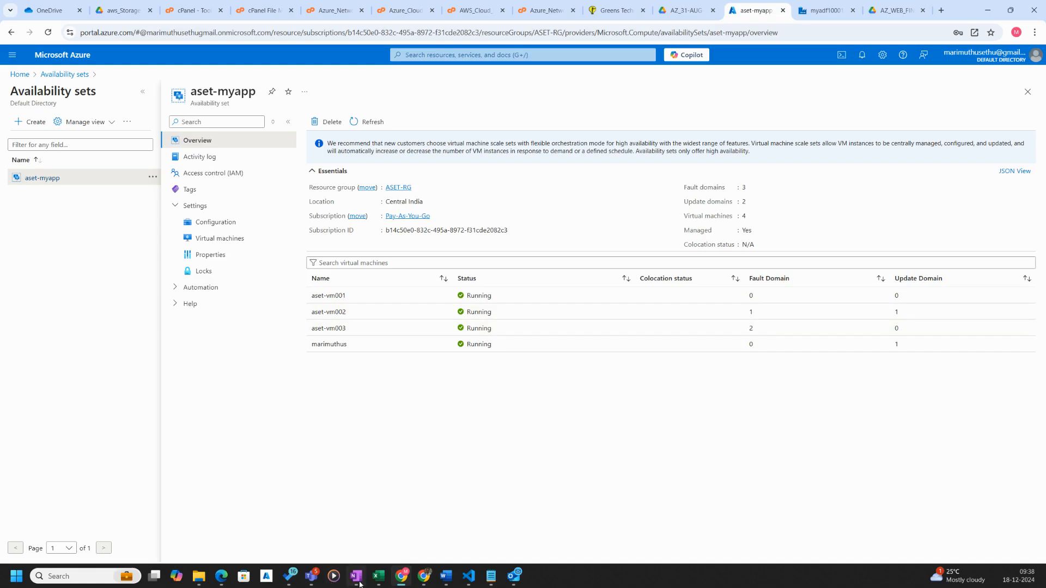
pyautogui.moveTo(359, 584)
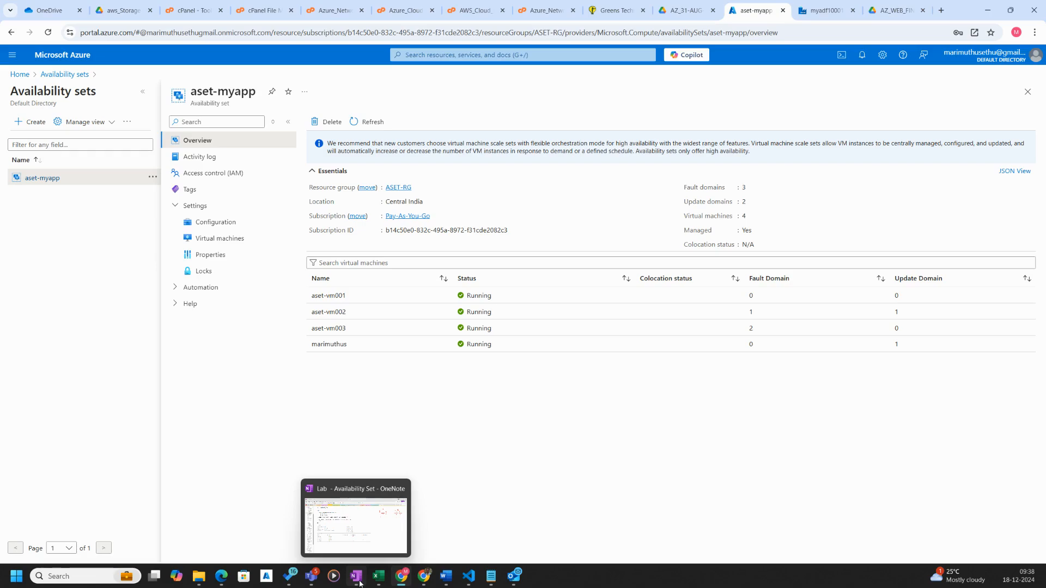
pyautogui.click(359, 583)
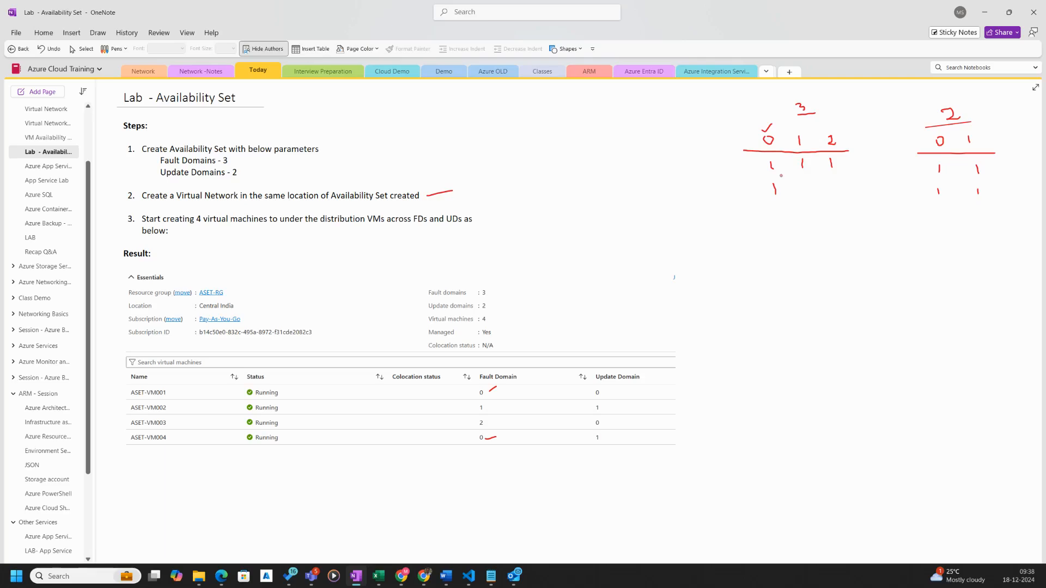